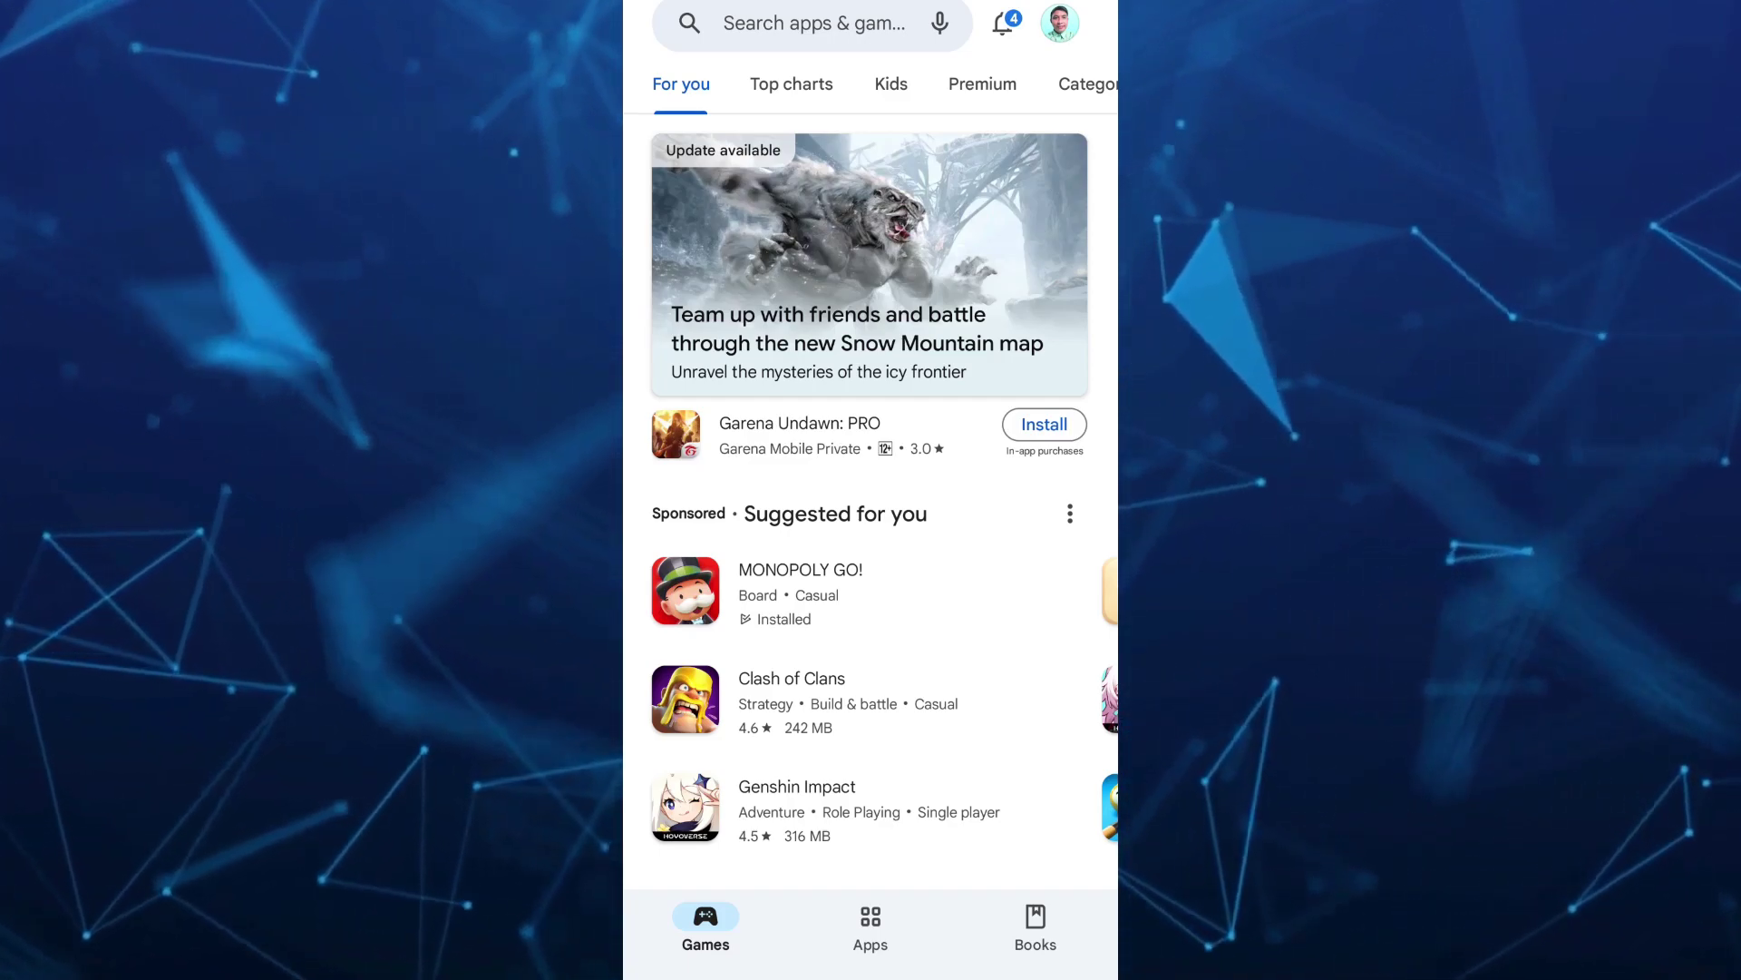
Start a Google Play Store search for the Discord app.
{"action": "left_click", "coordinate": [813, 24]}
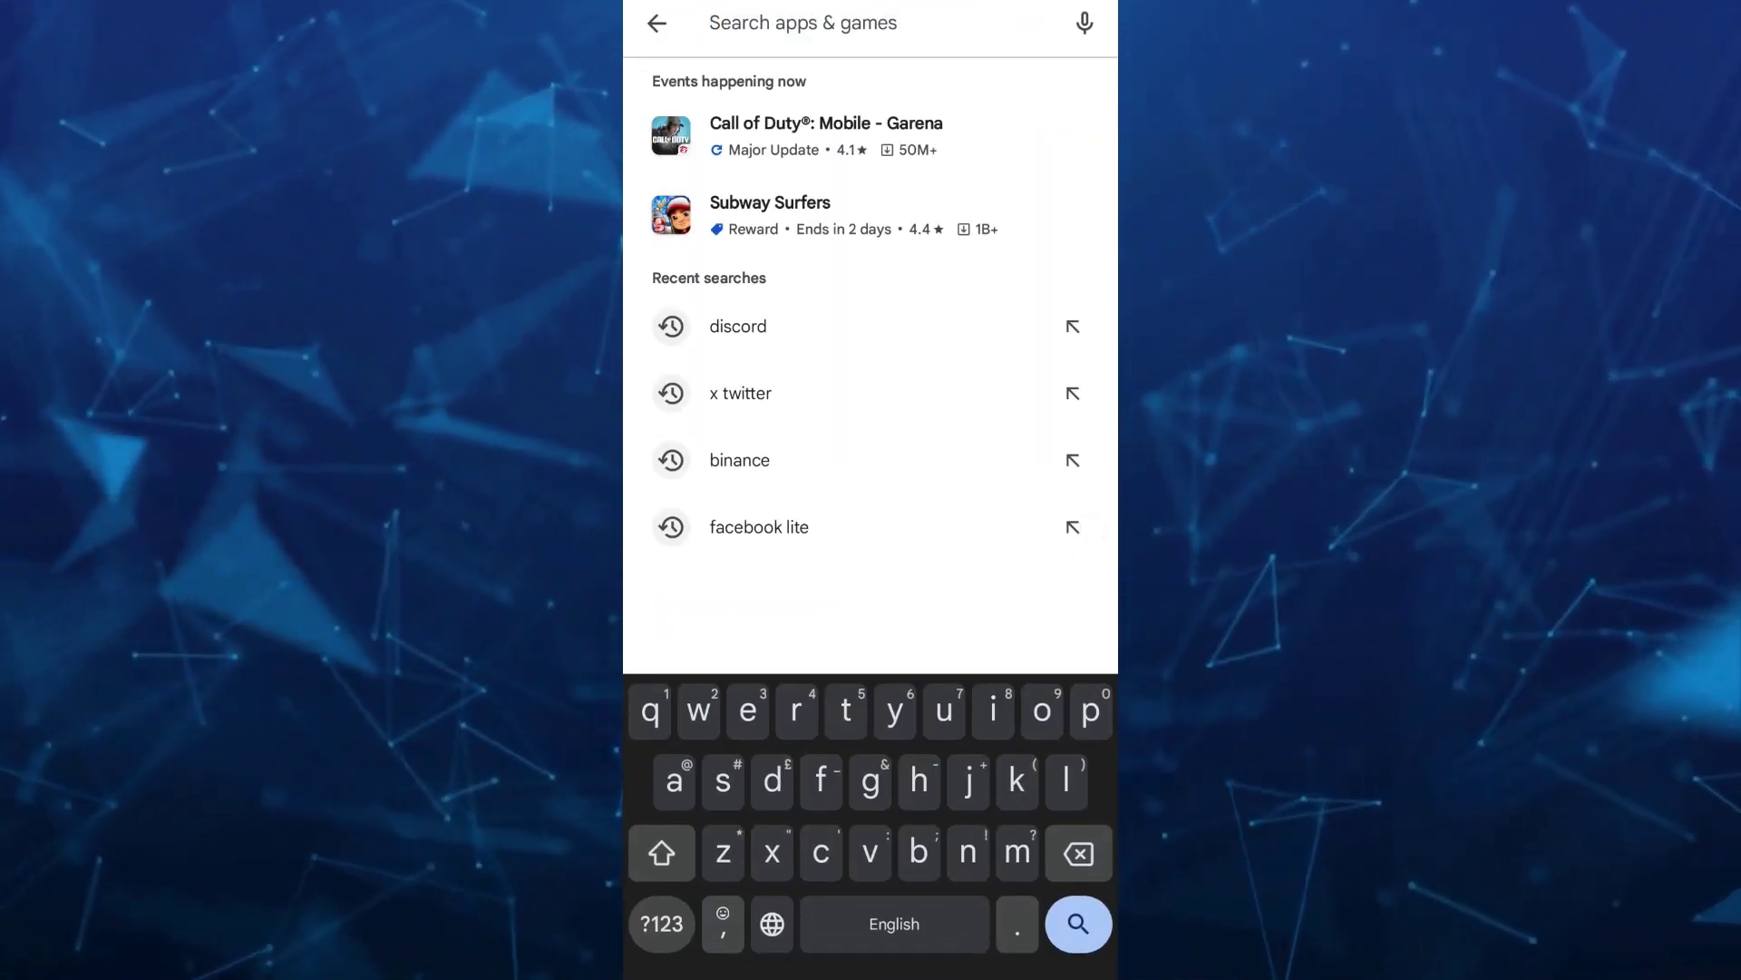
{"action": "type", "text": "dis"}
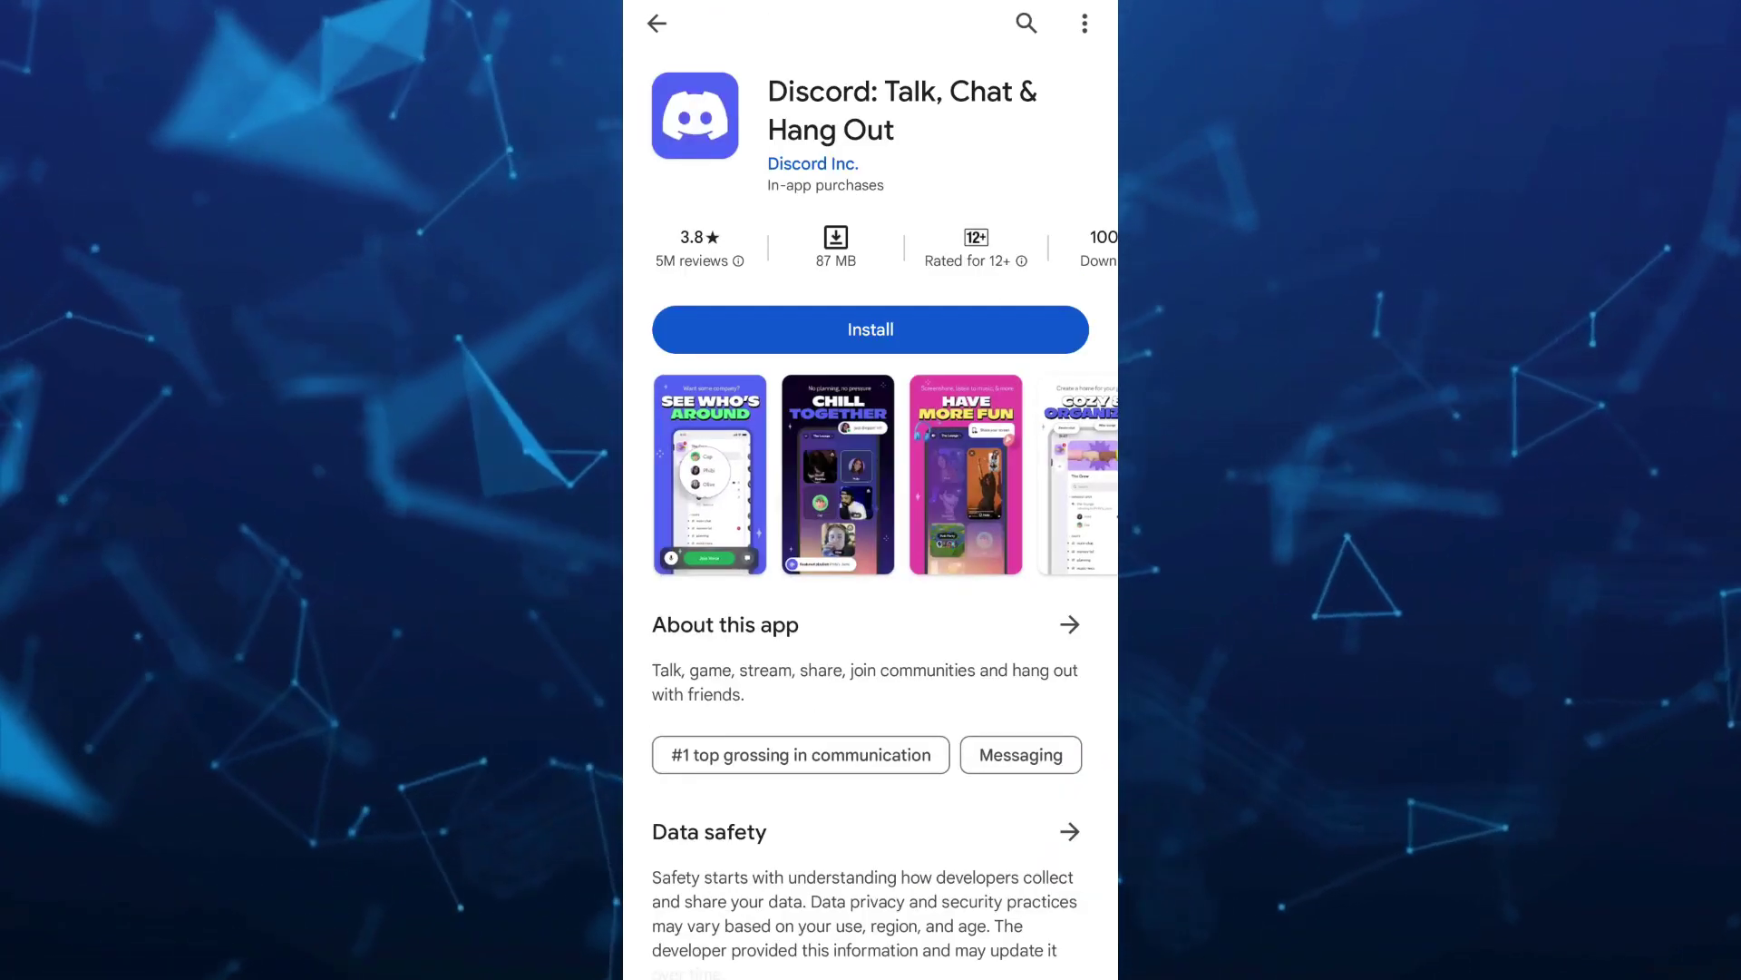
Install Discord and set its sign-up form to use an email address.
{"action": "left_click", "coordinate": [869, 330]}
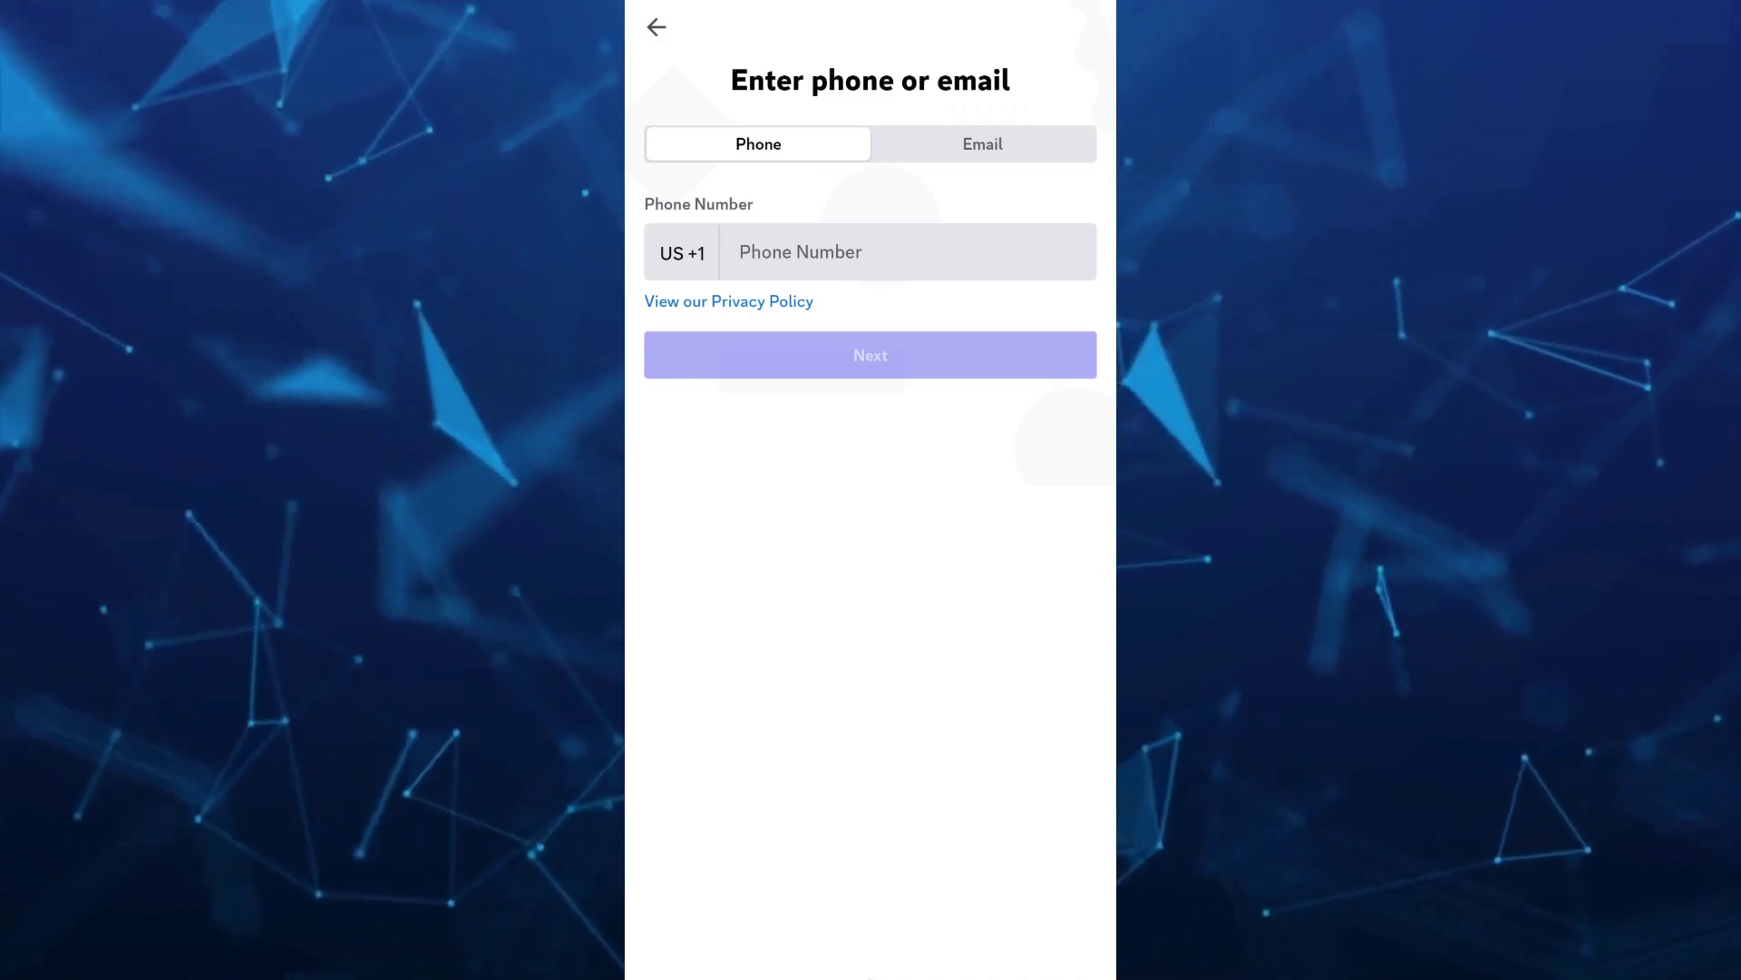
{"action": "left_click", "coordinate": [983, 142]}
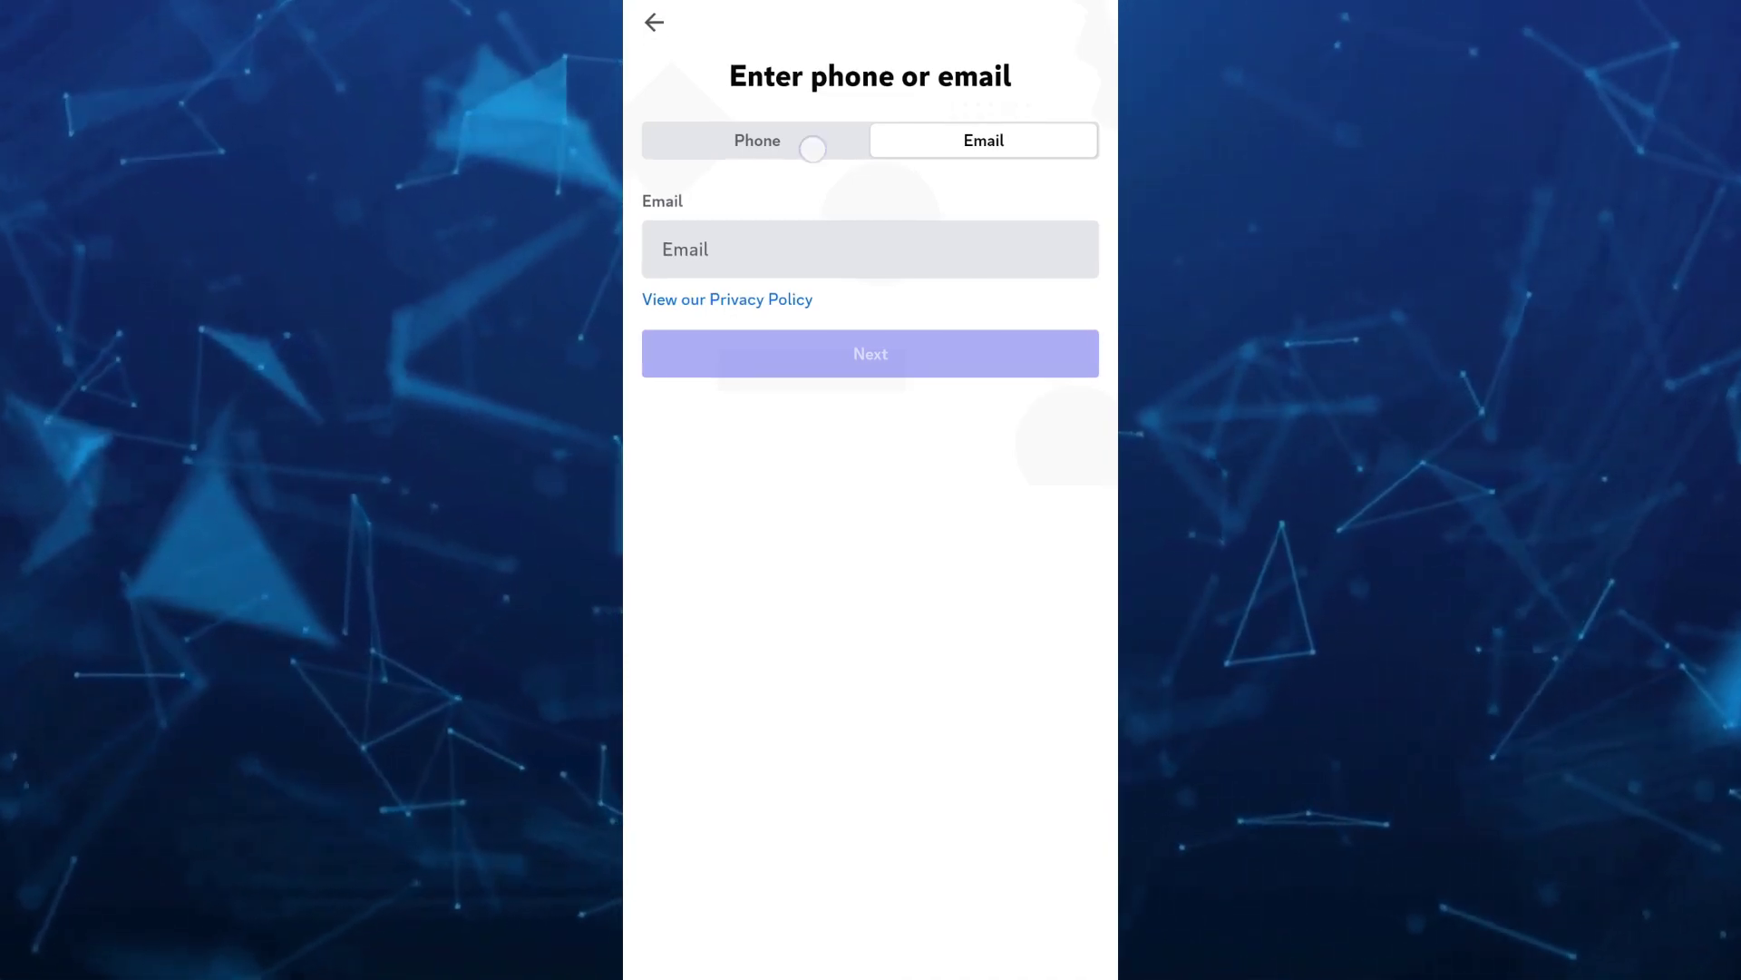
Switch sign-up to phone, then mark both hourglasses, the glass sphere and the golf ball as fragile.
{"action": "left_click", "coordinate": [813, 148]}
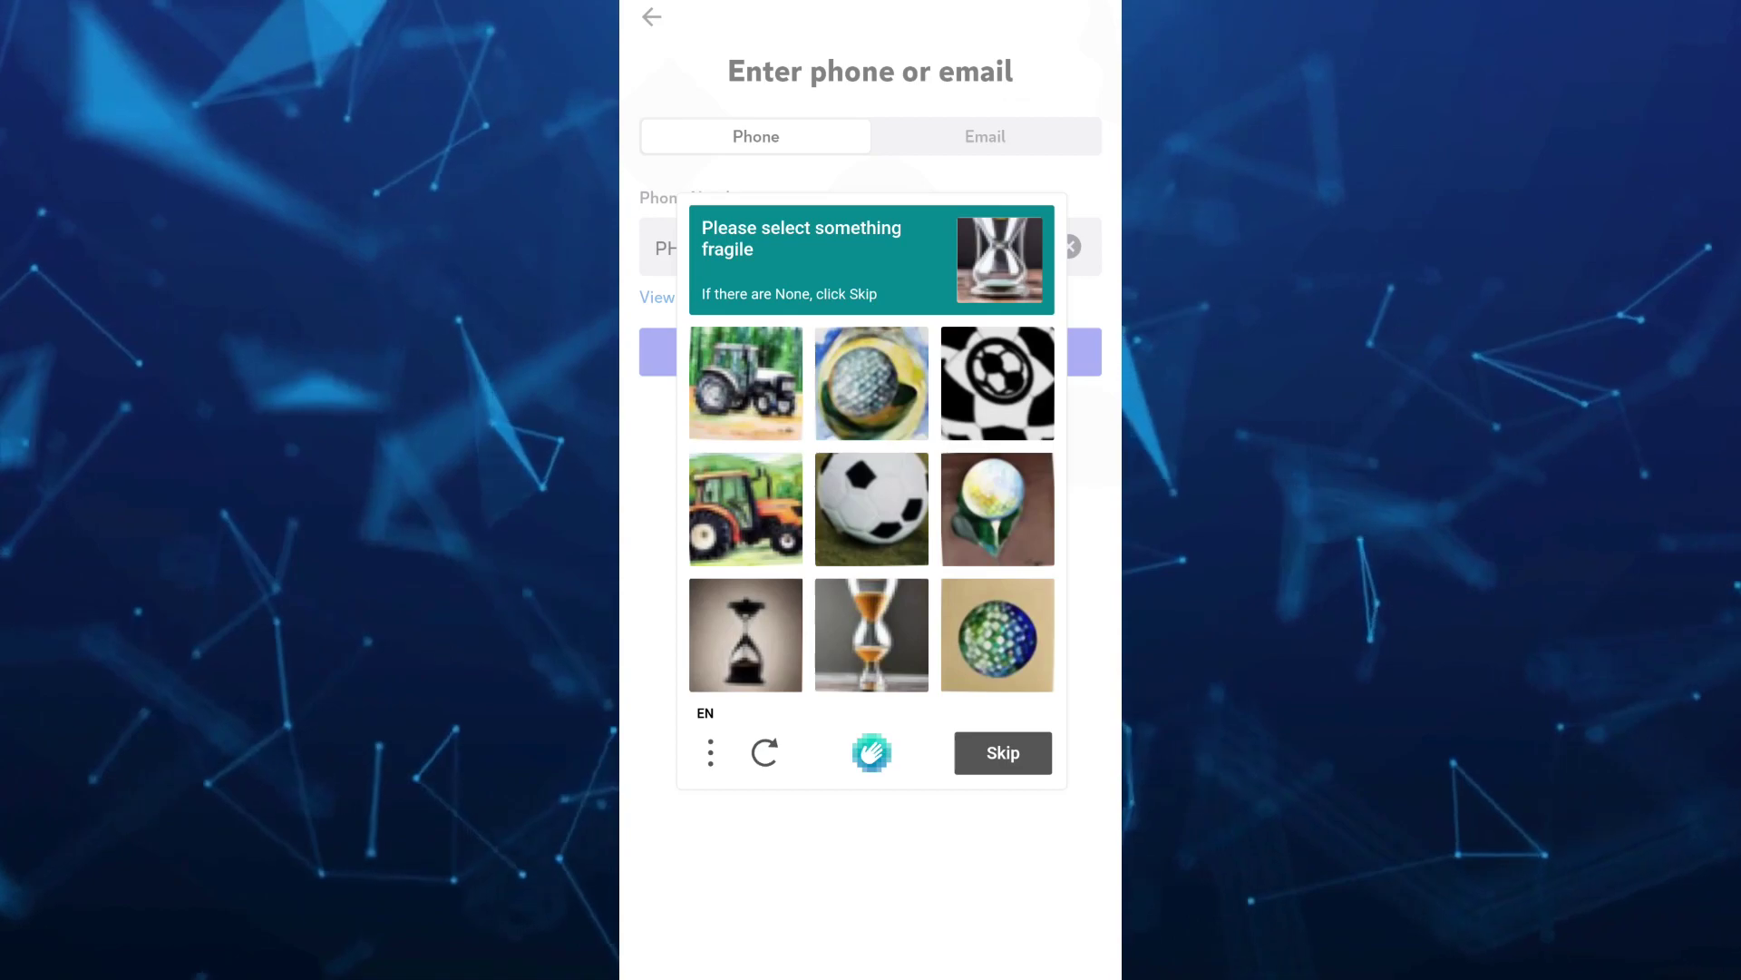
{"action": "left_click", "coordinate": [747, 635]}
{"action": "left_click", "coordinate": [871, 634]}
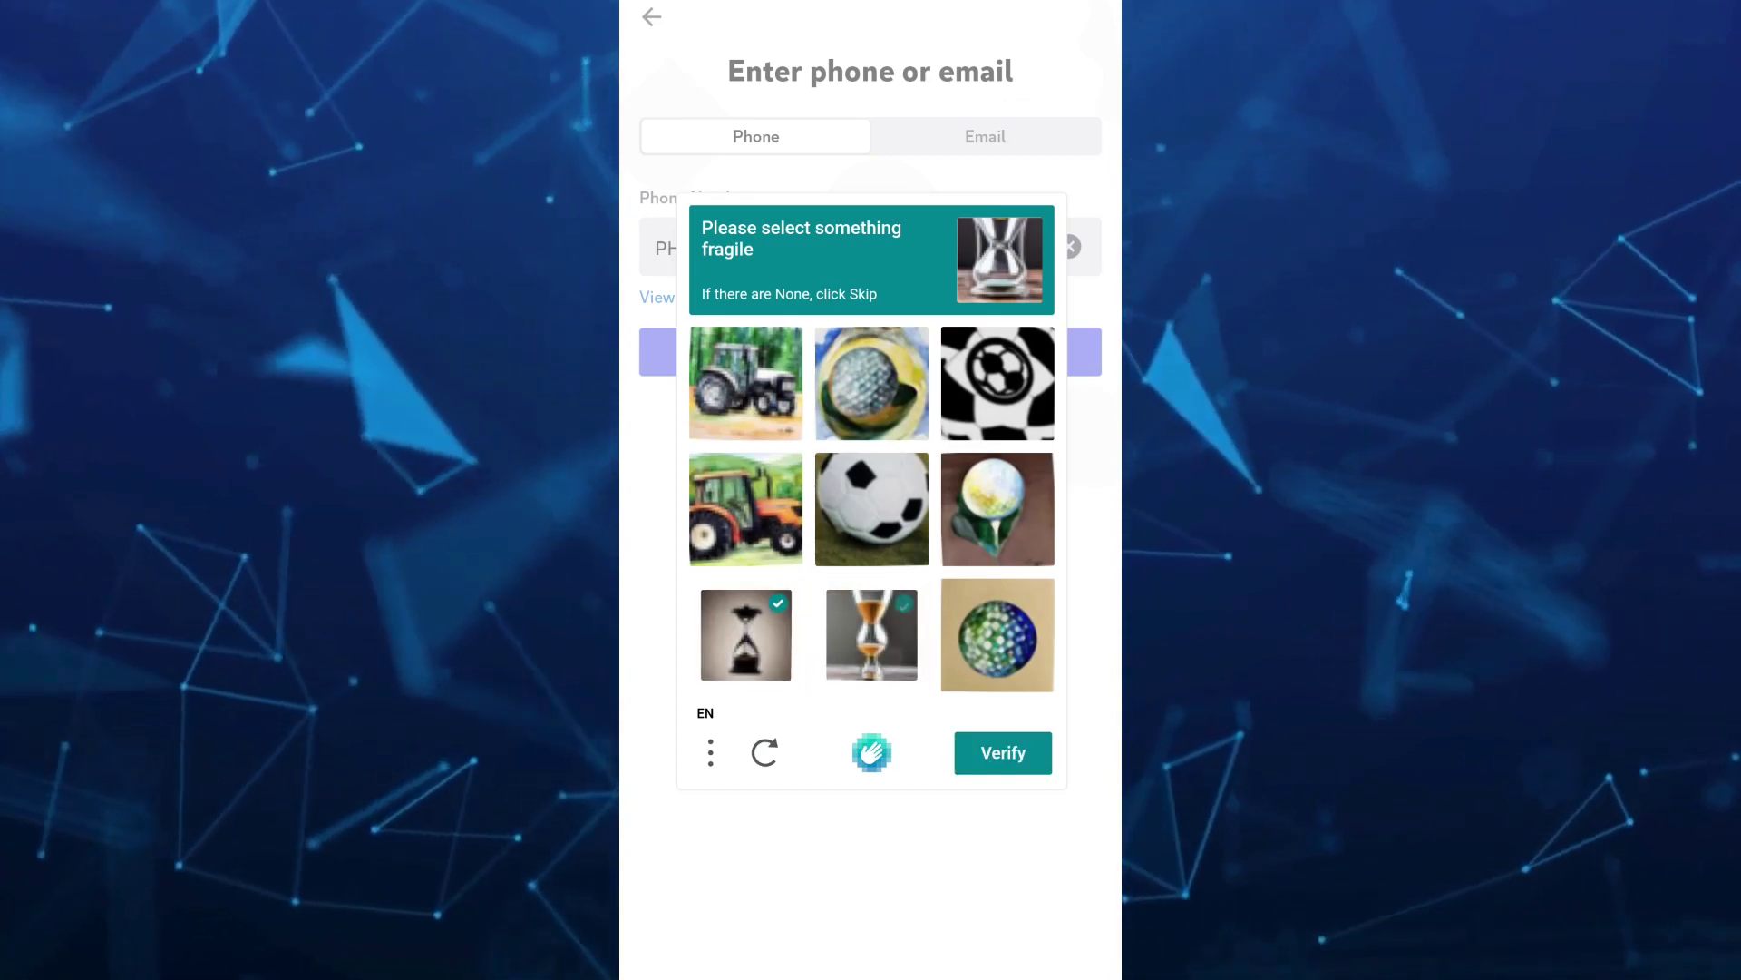
{"action": "left_click", "coordinate": [997, 634]}
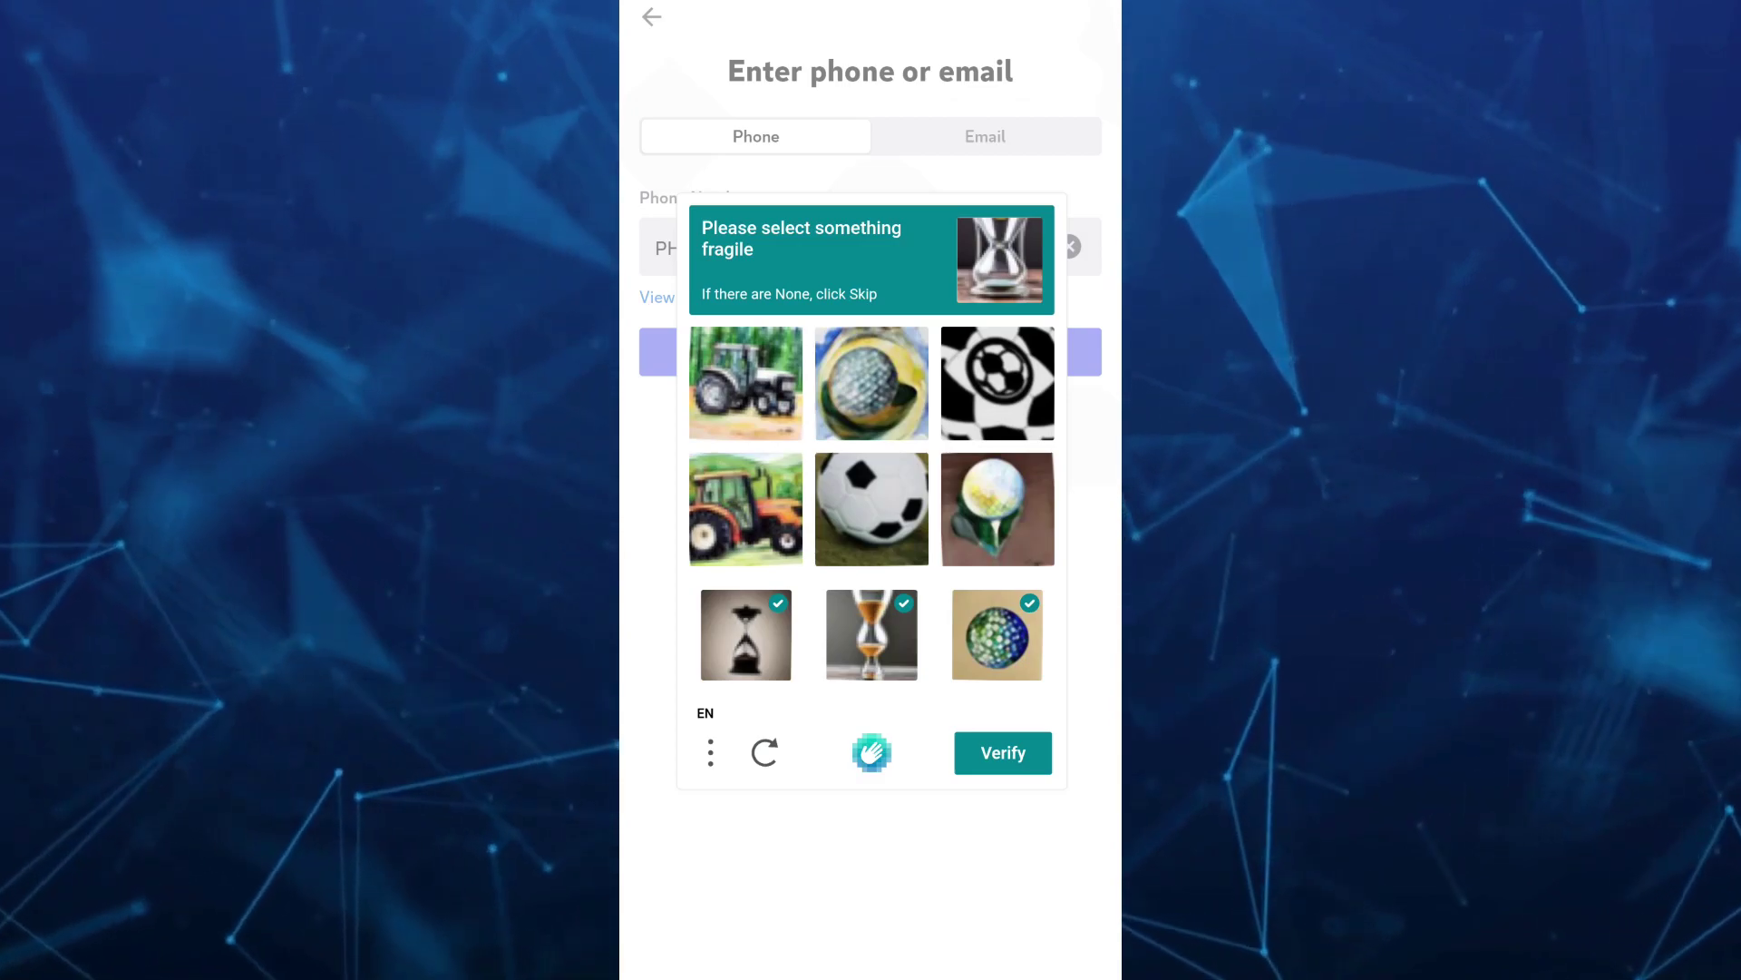
{"action": "left_click", "coordinate": [871, 383]}
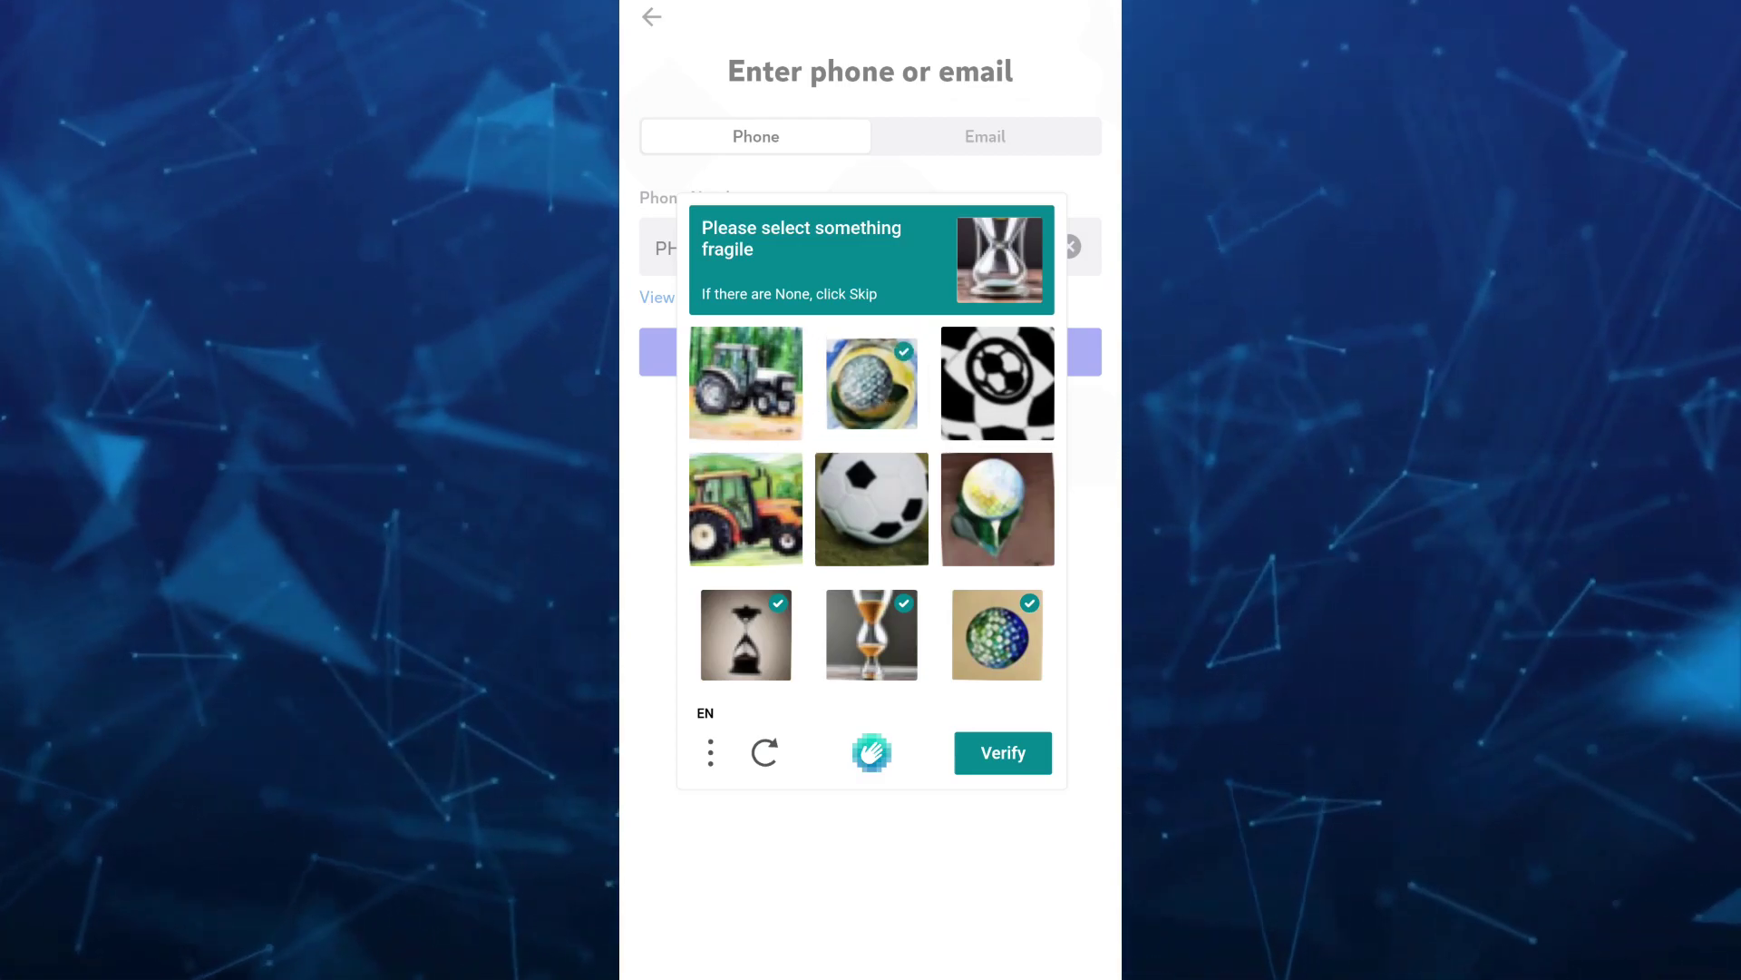
{"action": "left_click", "coordinate": [1003, 752]}
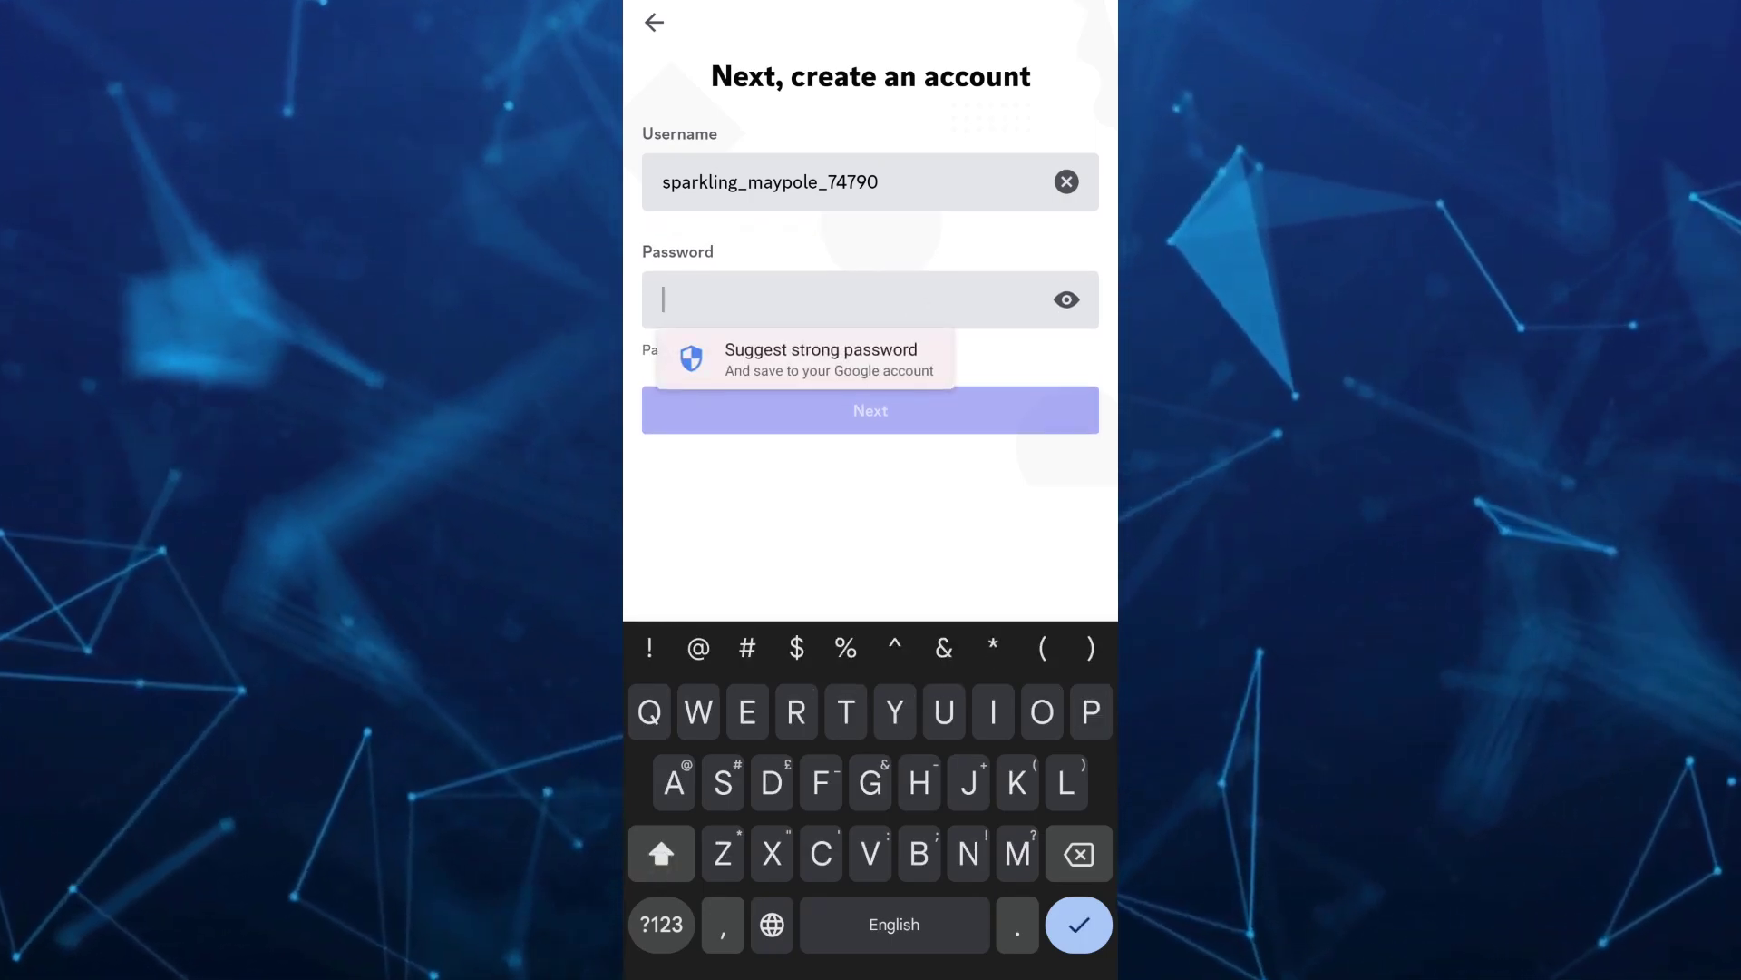
Confirm the entered password to move on to the remaining account details.
{"action": "left_click", "coordinate": [984, 415]}
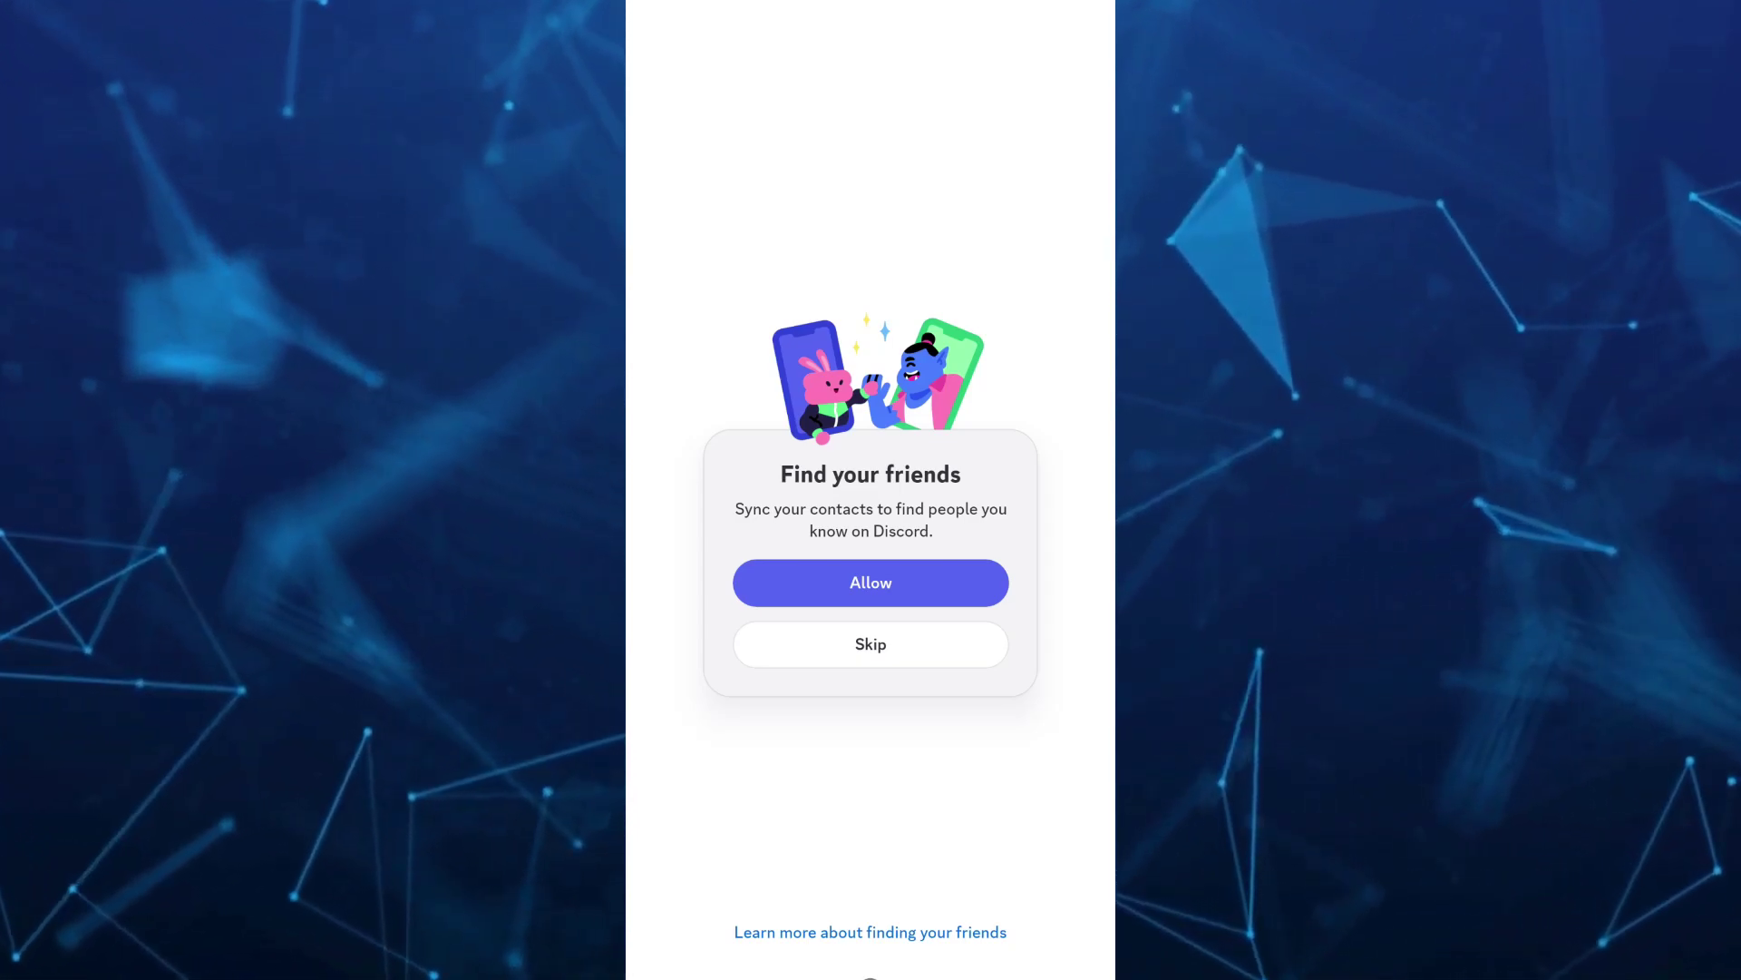
Skip 'Find your friends' contact syncing and 'Help your friends find you'.
{"action": "left_click", "coordinate": [872, 643]}
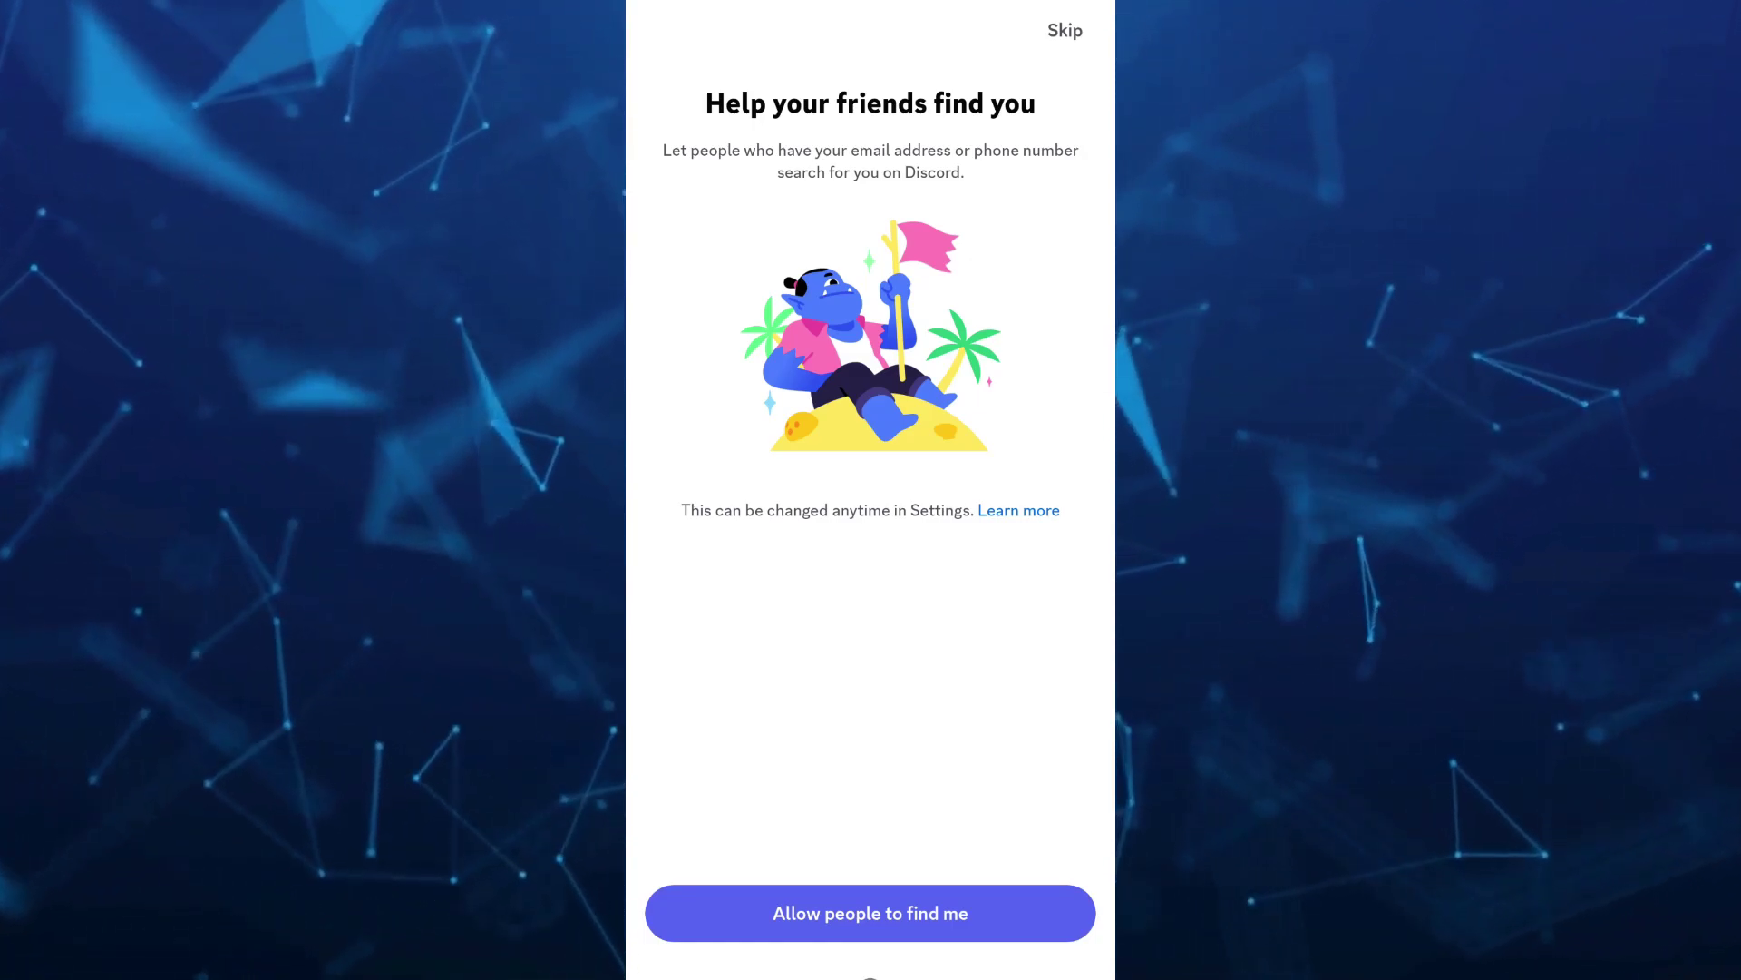
{"action": "left_click", "coordinate": [1066, 30]}
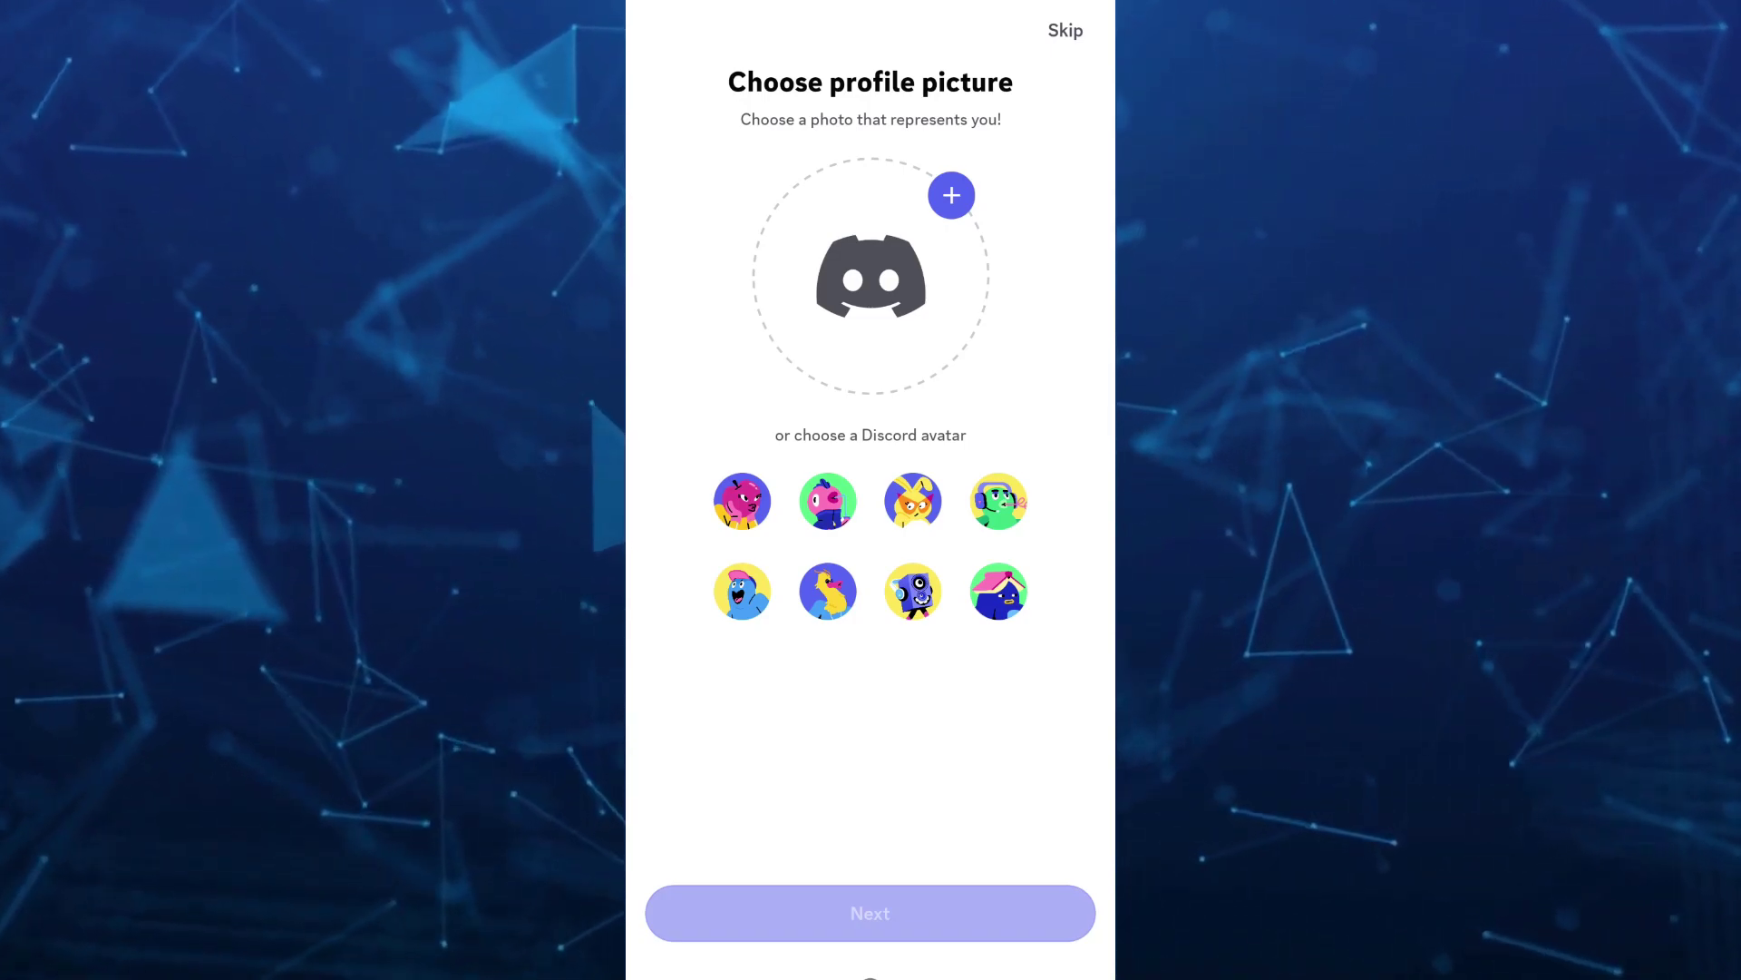
Preview several avatars, then decline the request for device photo access.
{"action": "left_click", "coordinate": [741, 501]}
{"action": "left_click", "coordinate": [828, 501]}
{"action": "left_click", "coordinate": [912, 501]}
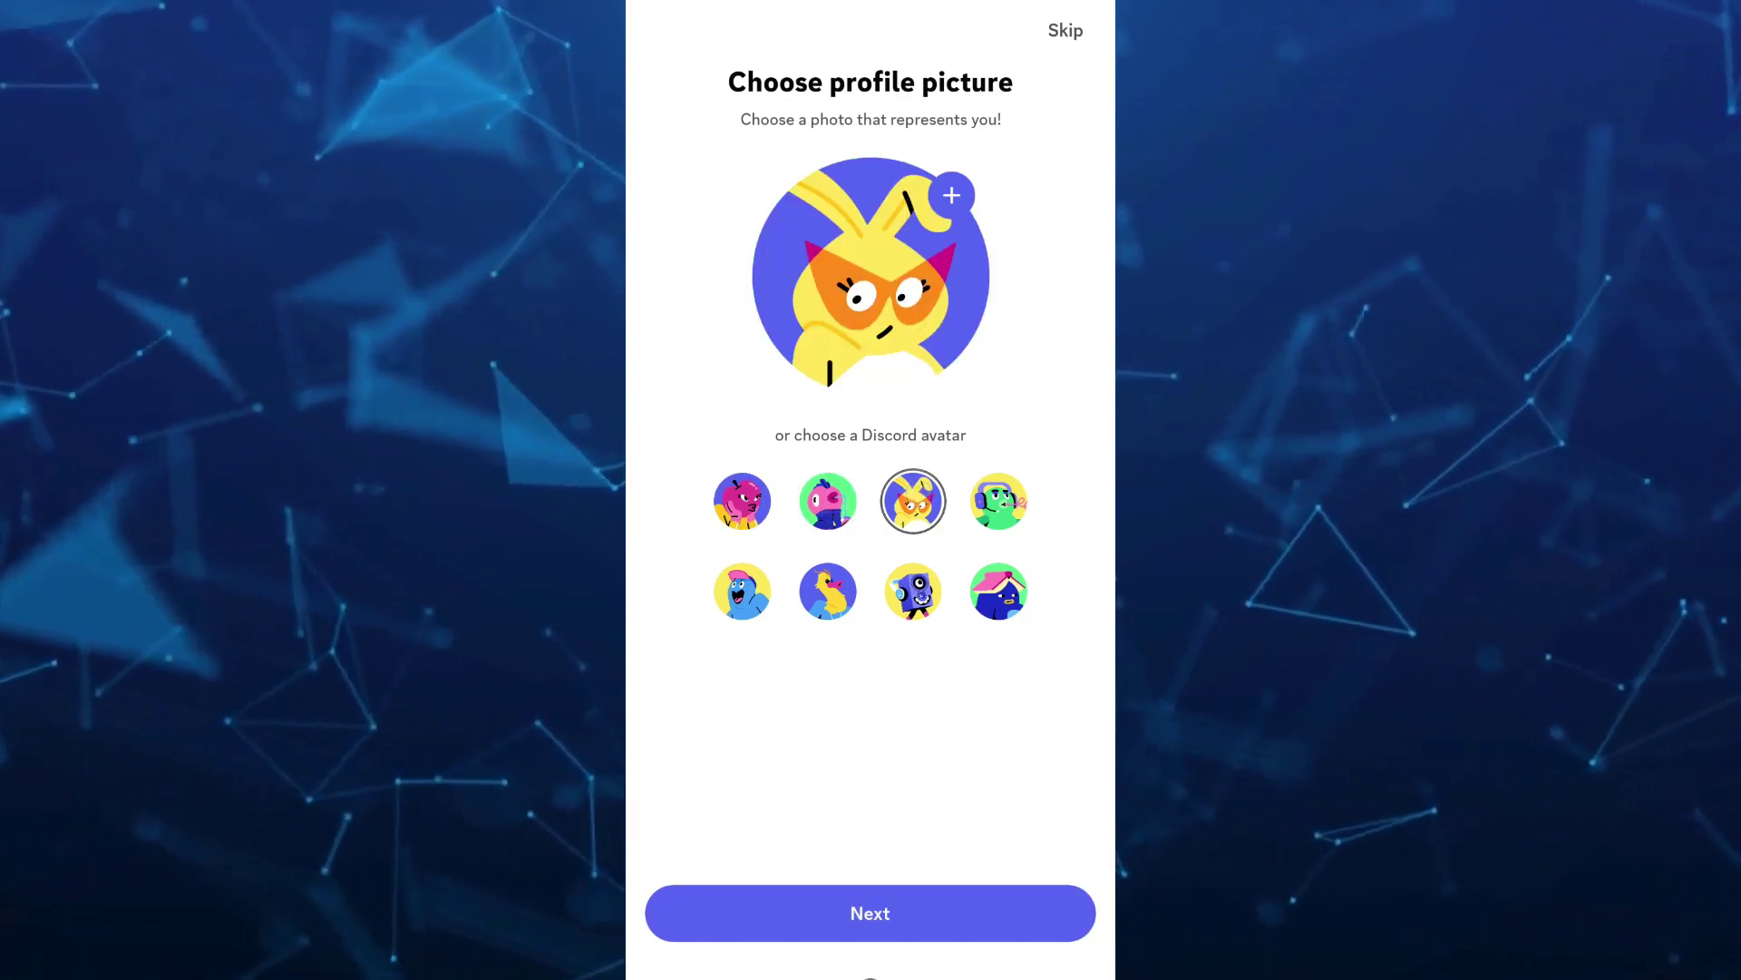
{"action": "left_click", "coordinate": [997, 502]}
{"action": "left_click", "coordinate": [997, 590]}
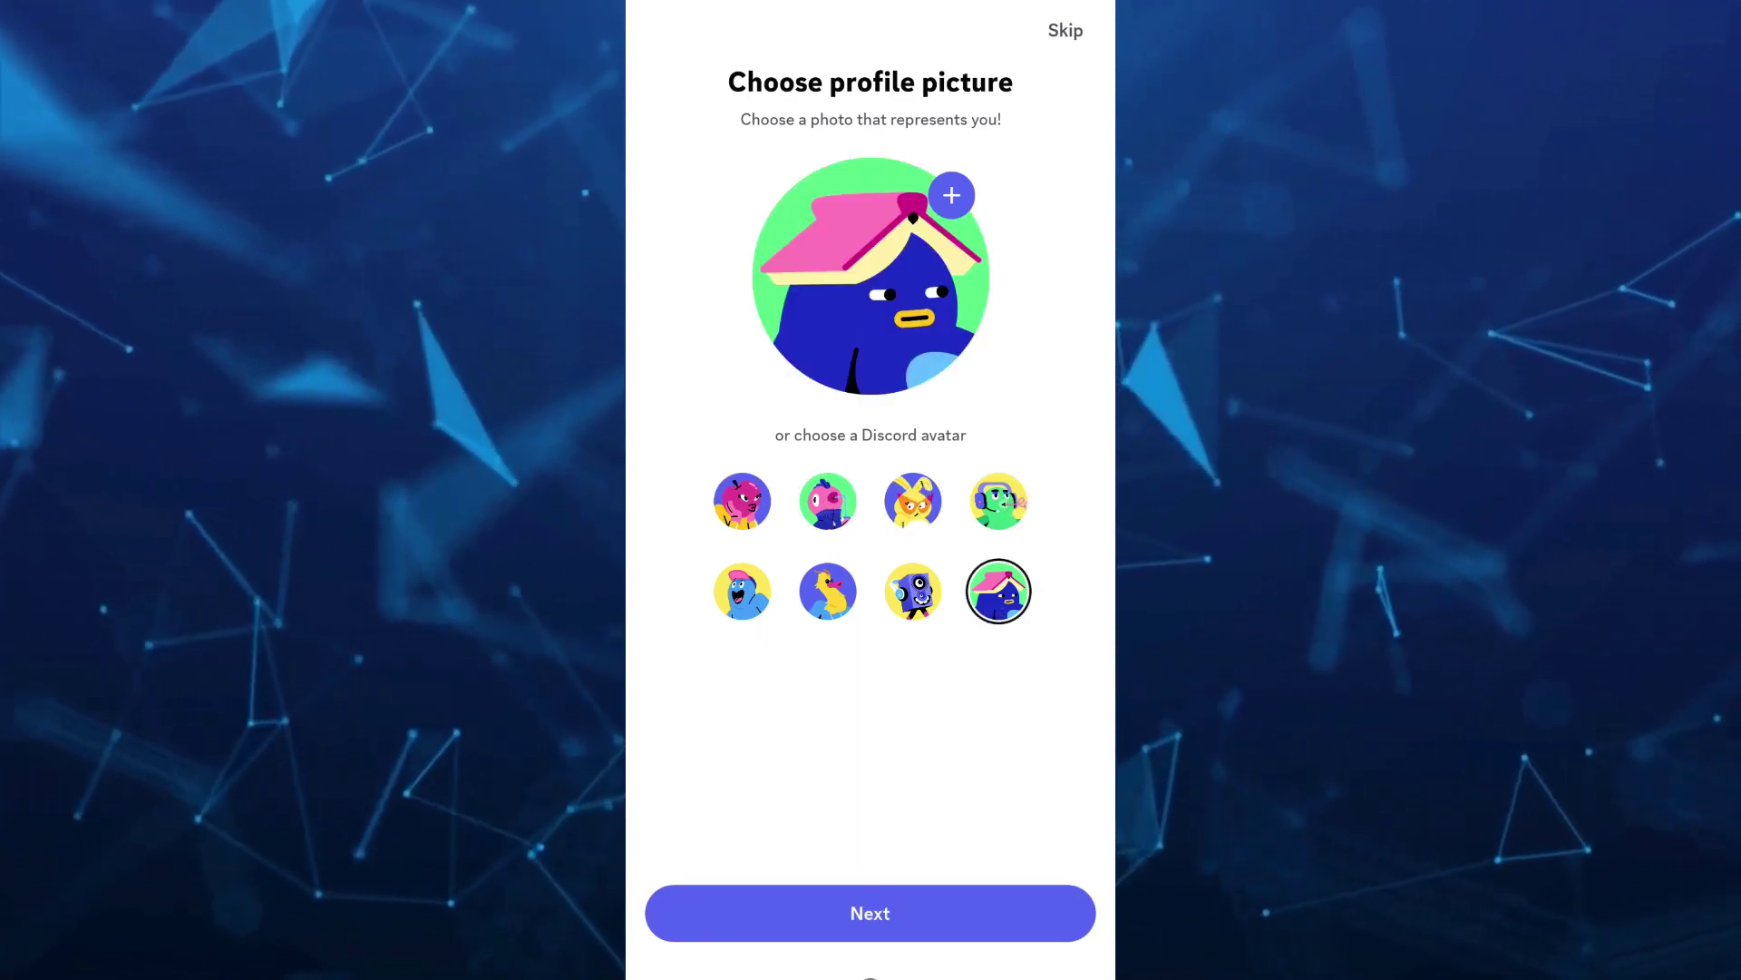
{"action": "left_click", "coordinate": [952, 198]}
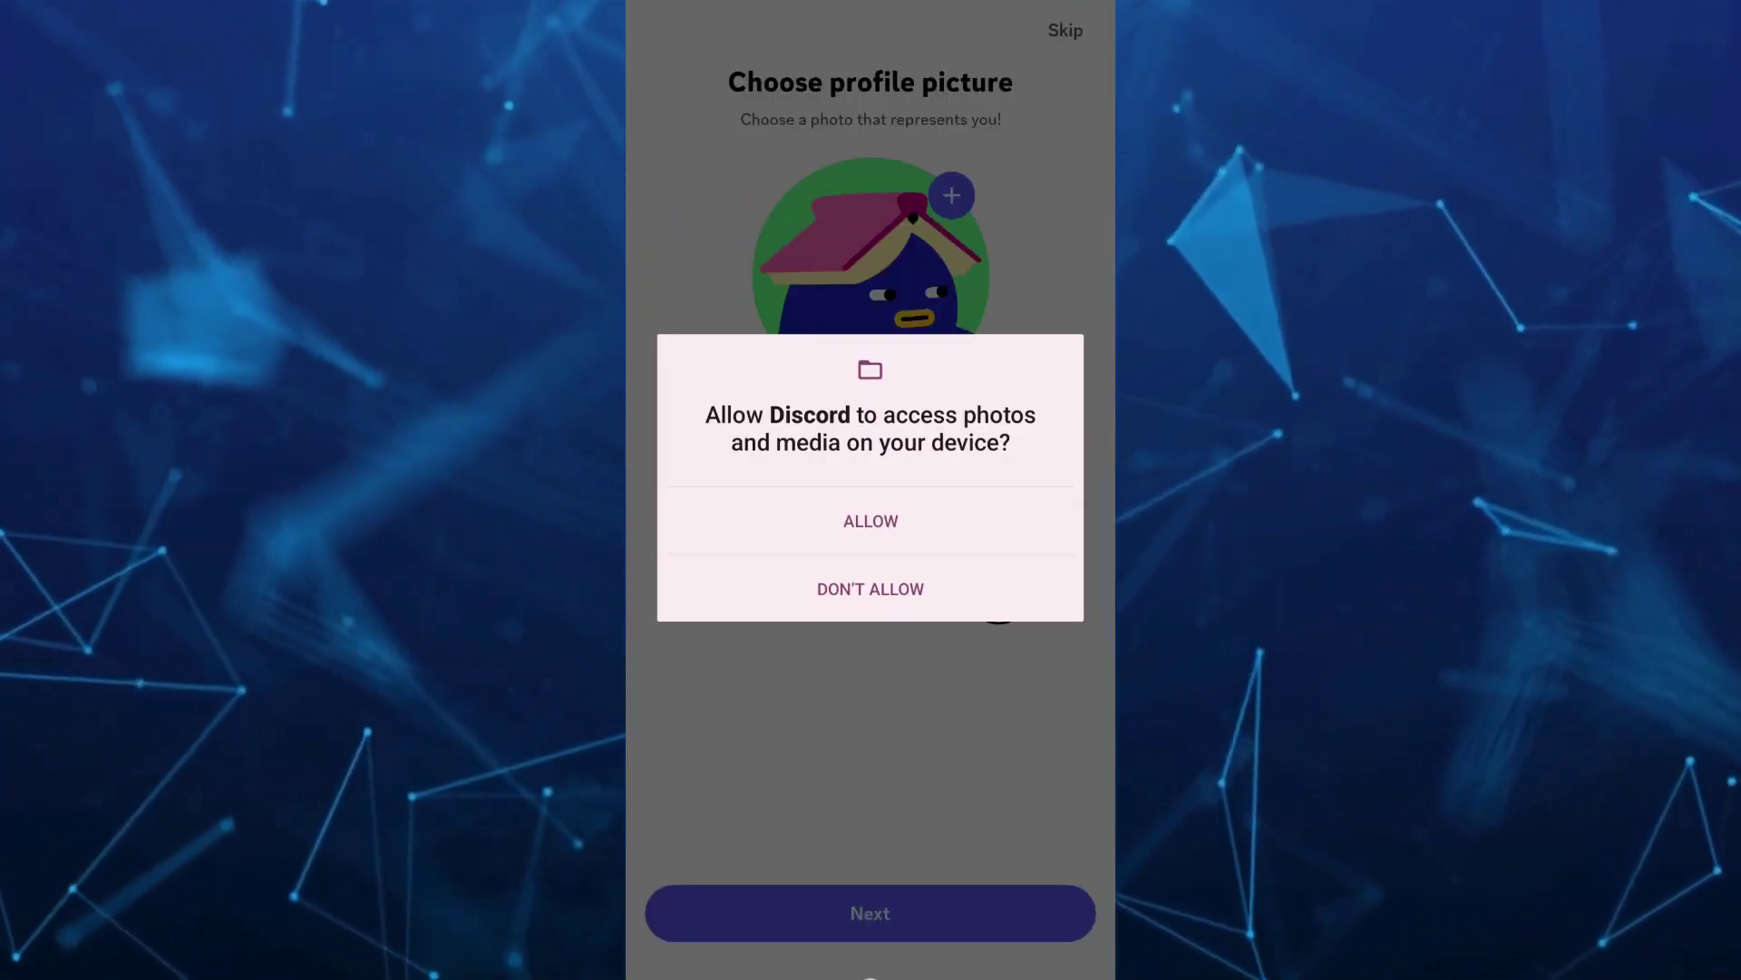
{"action": "left_click", "coordinate": [871, 522]}
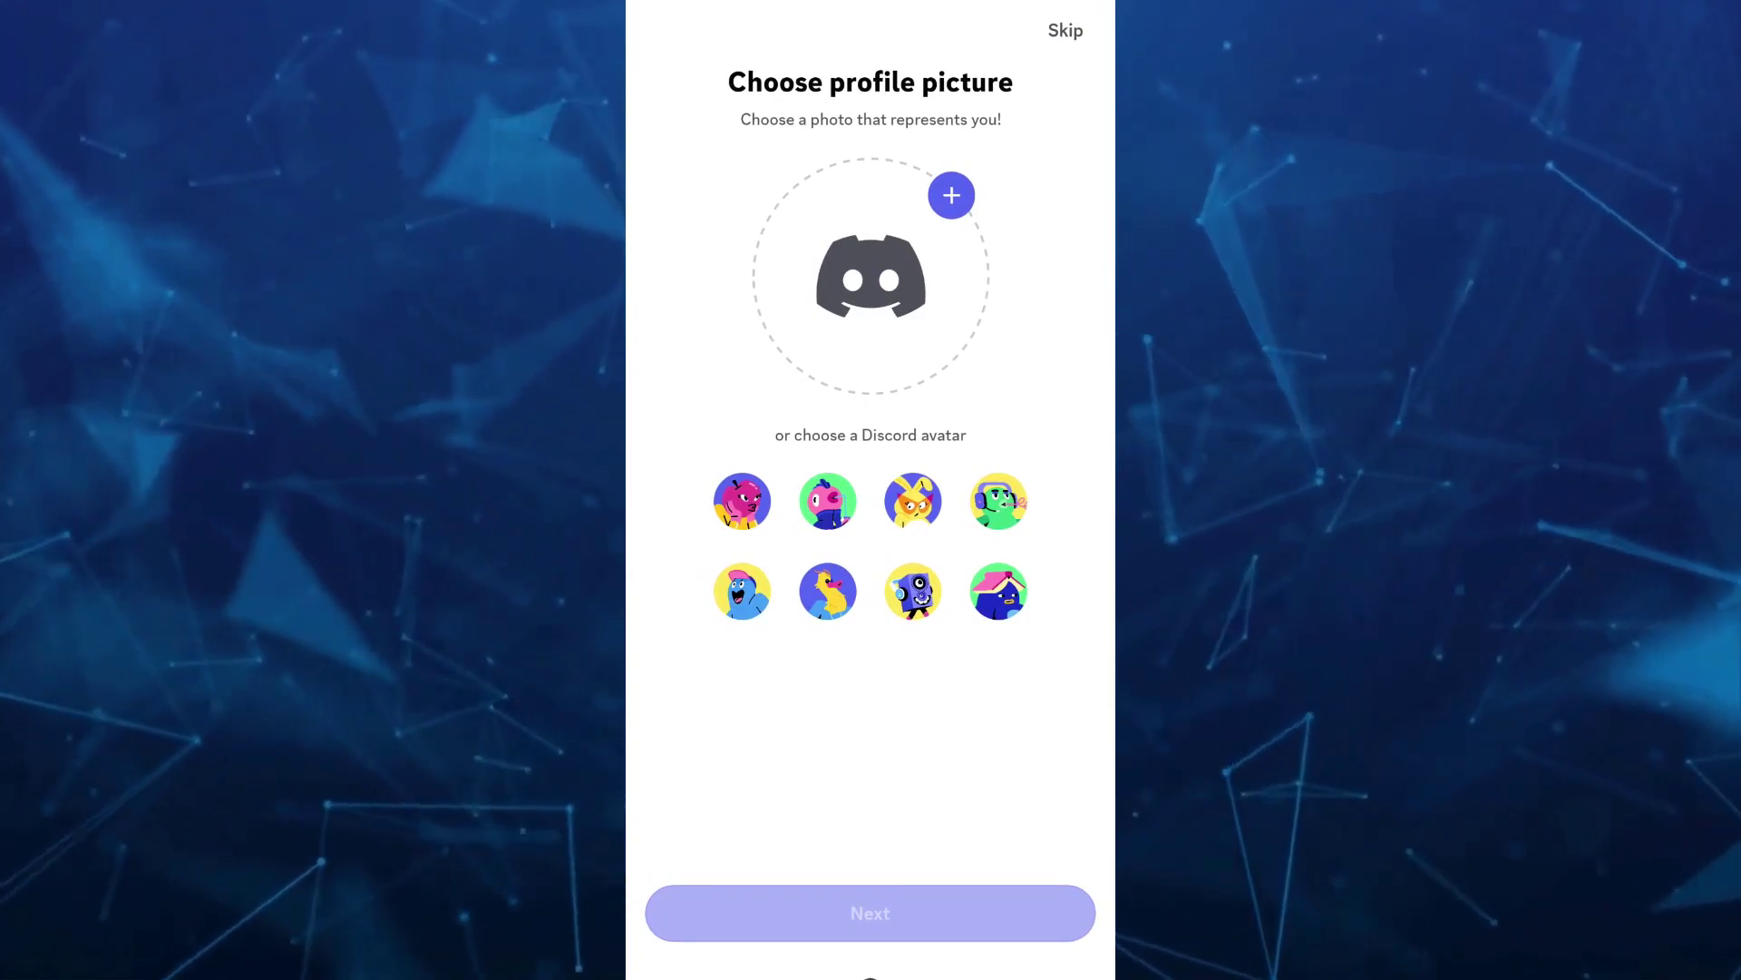
Choose the blue book-head avatar as profile picture and confirm it.
{"action": "left_click", "coordinate": [742, 590]}
{"action": "left_click", "coordinate": [999, 500]}
{"action": "left_click", "coordinate": [999, 590]}
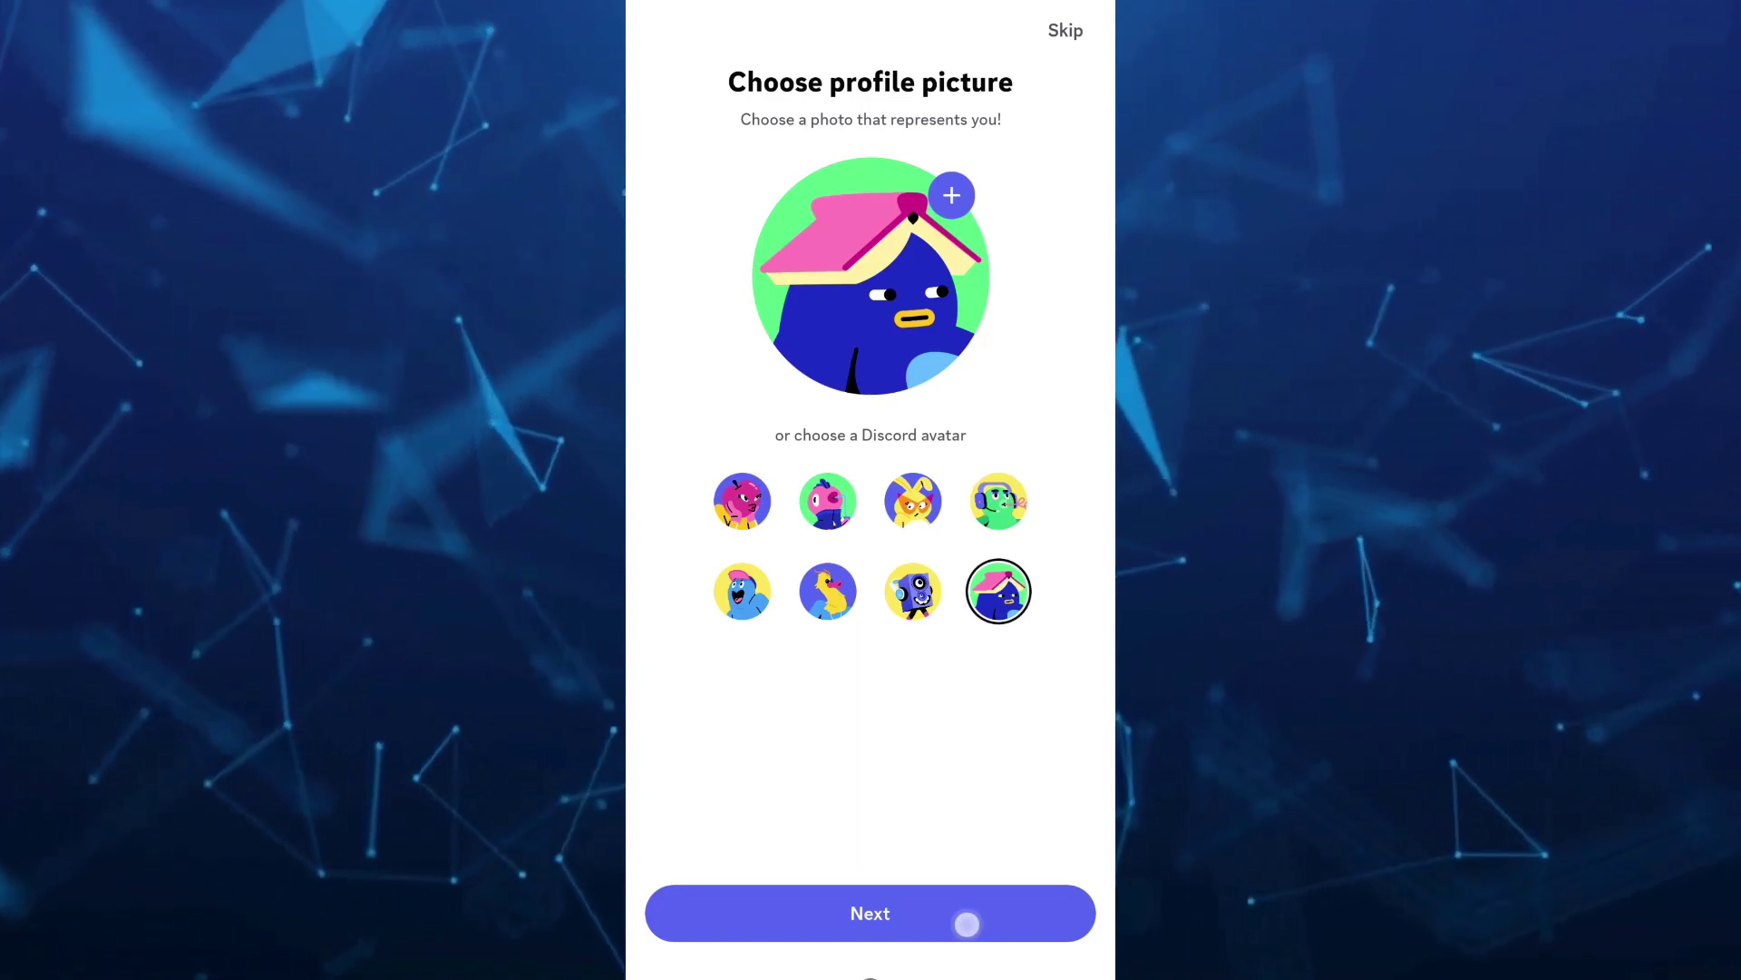
{"action": "left_click", "coordinate": [966, 924]}
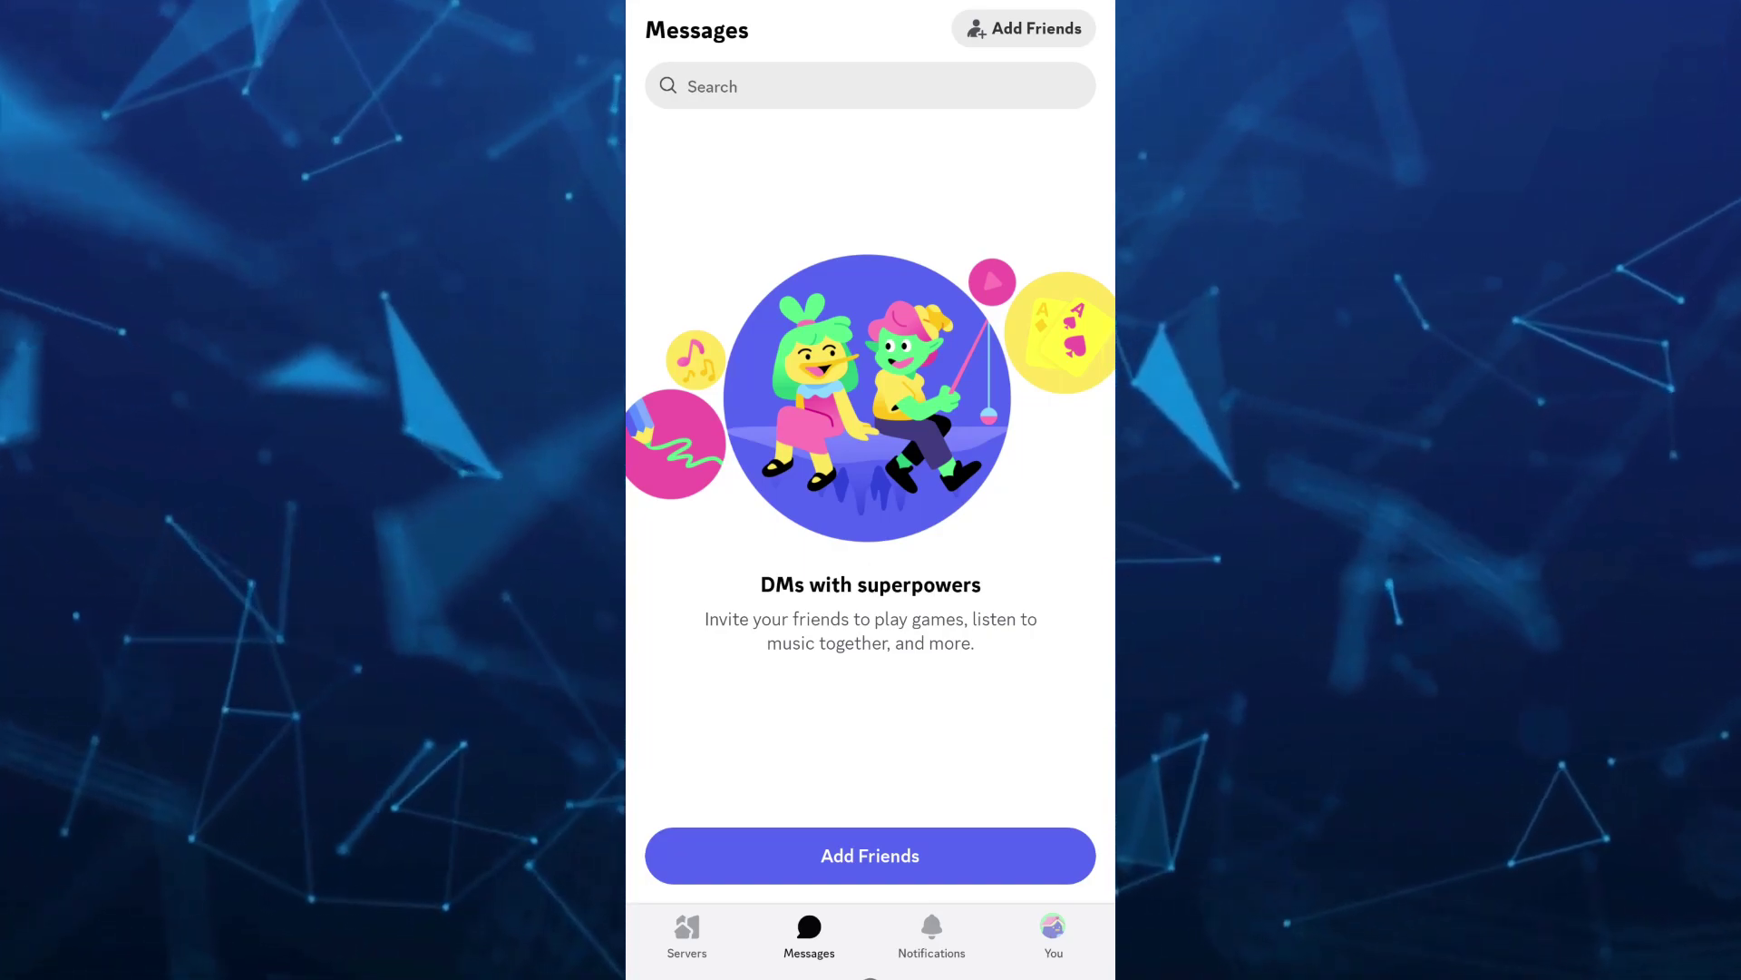
View Notifications, the You profile page and its editor, then switch to Servers.
{"action": "left_click", "coordinate": [932, 937]}
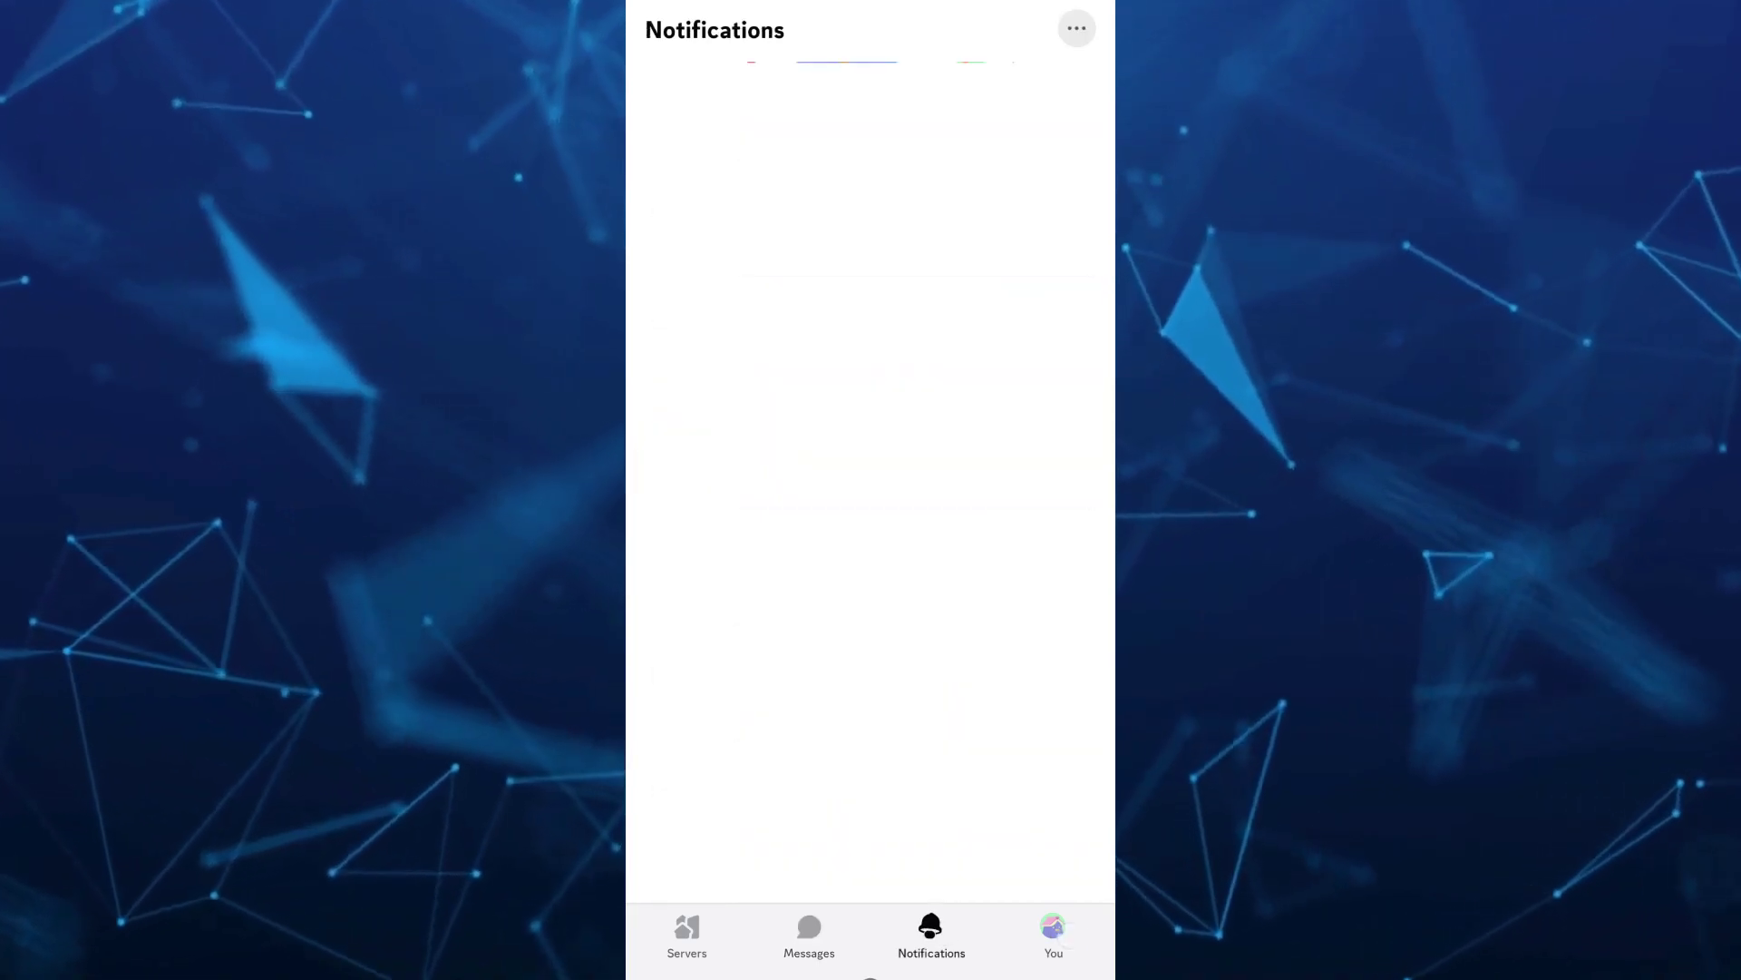
{"action": "left_click", "coordinate": [1054, 936]}
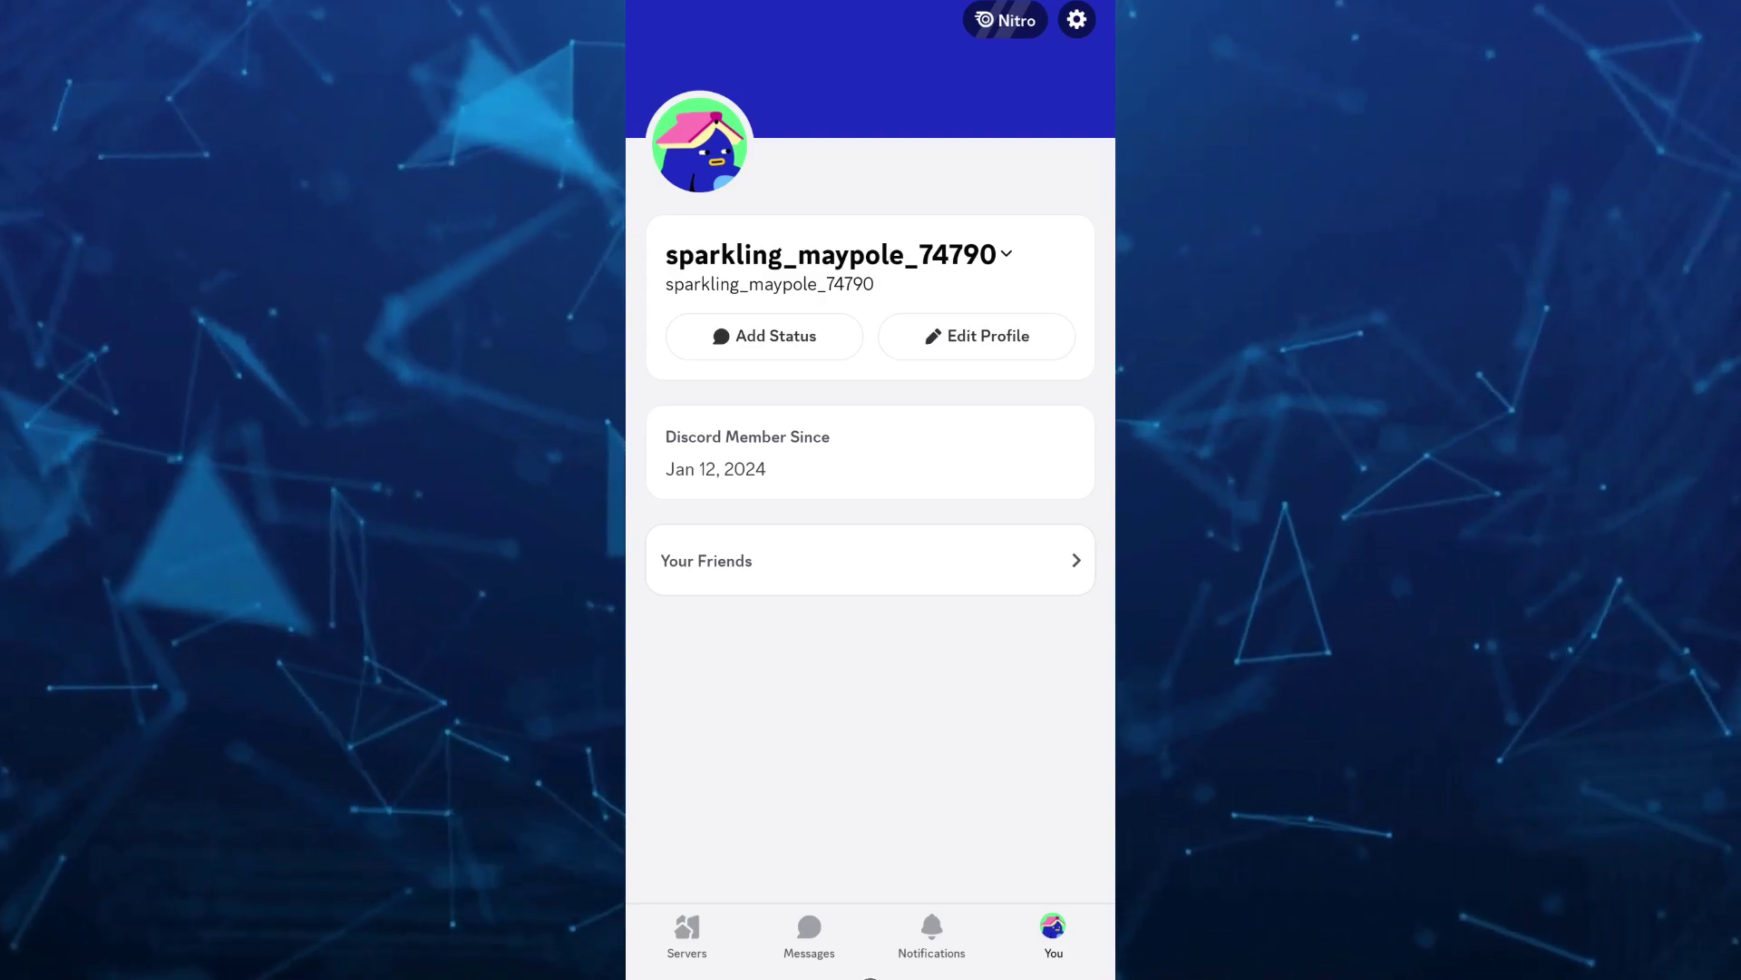
{"action": "left_click", "coordinate": [977, 336]}
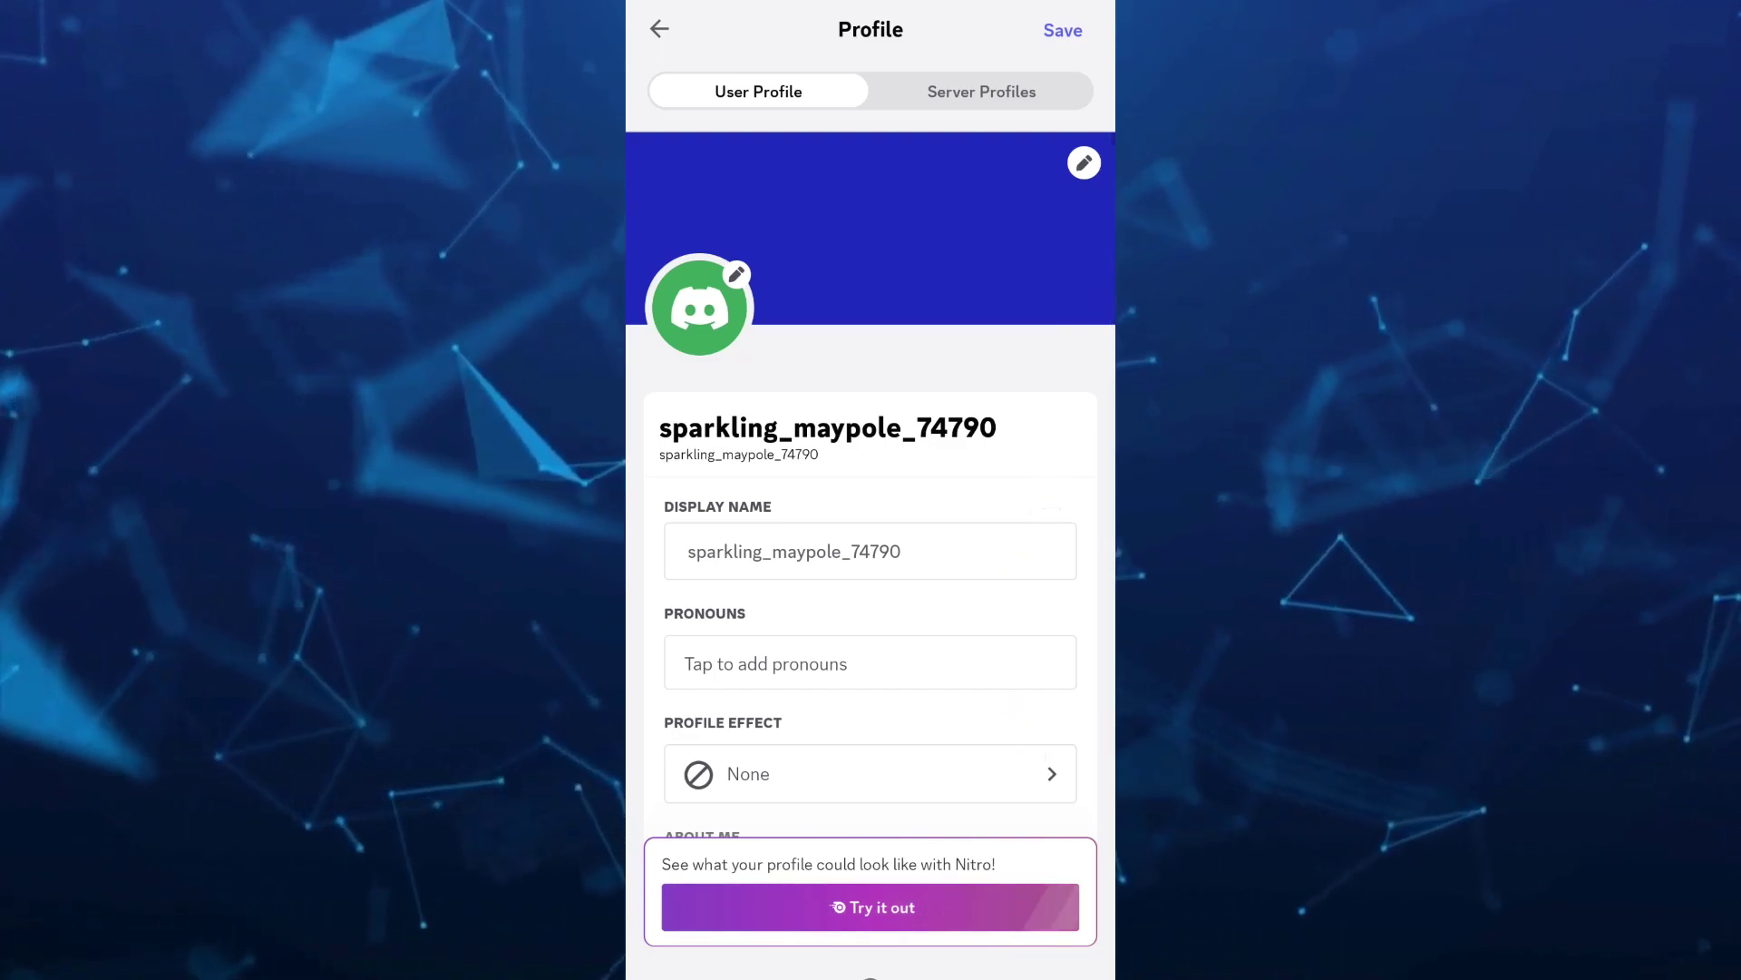
{"action": "key", "text": "Escape"}
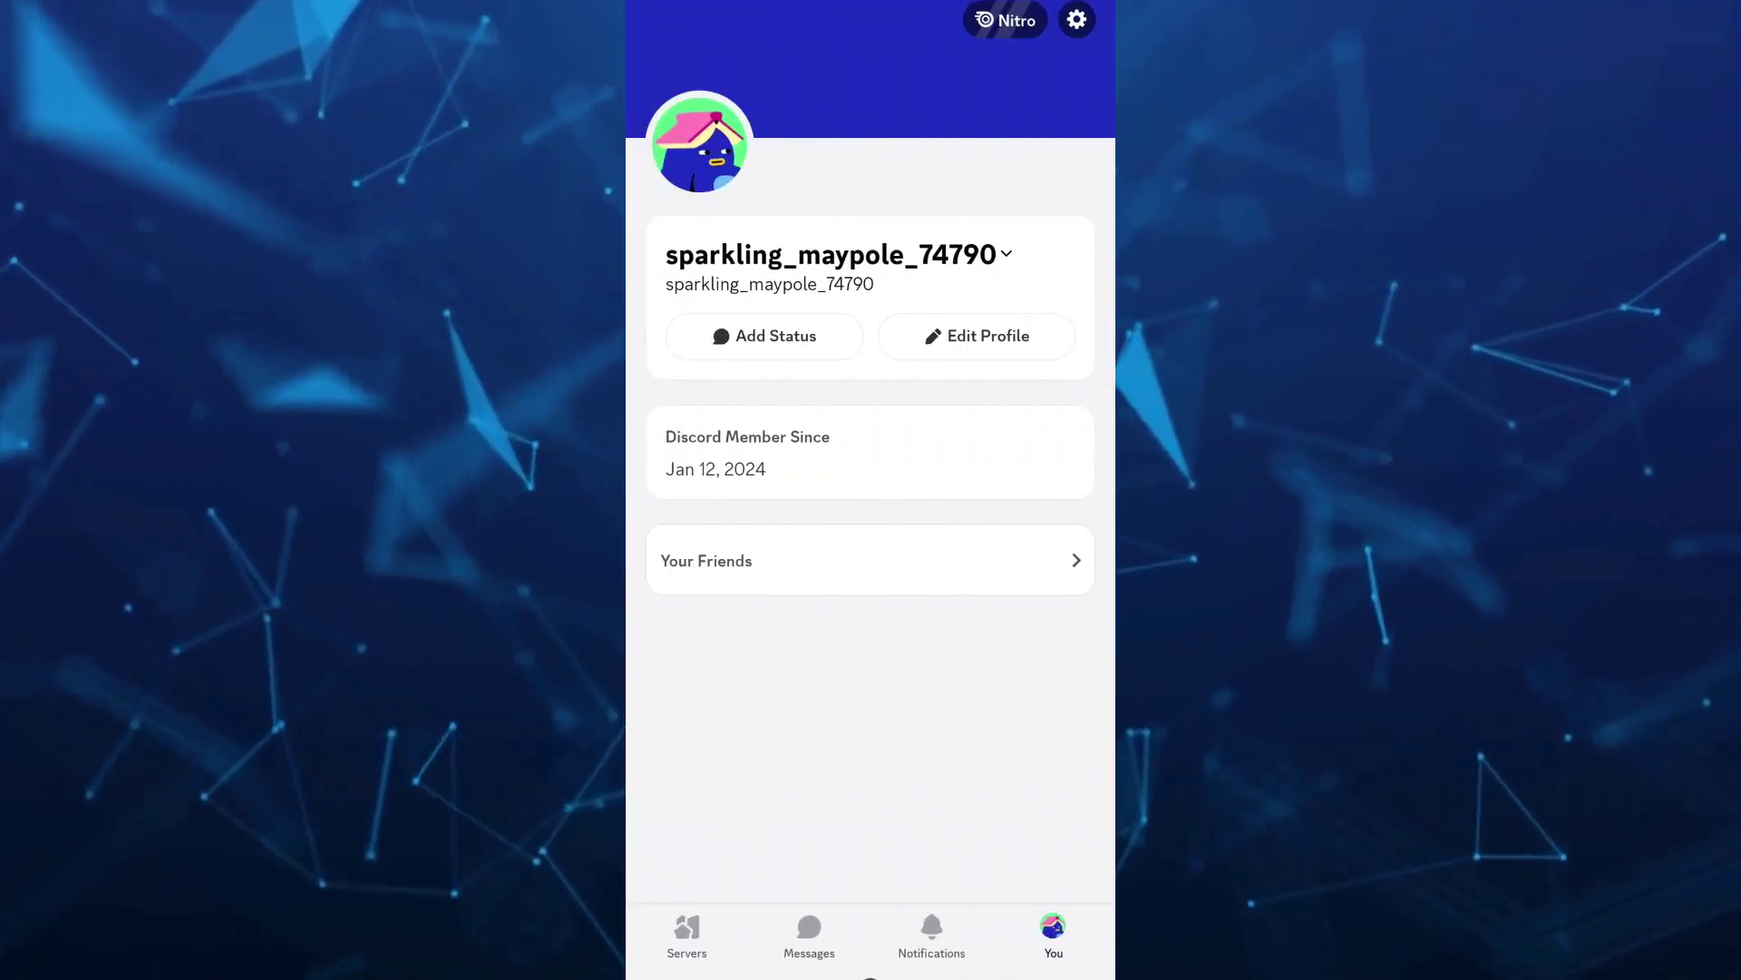
{"action": "left_click", "coordinate": [688, 937]}
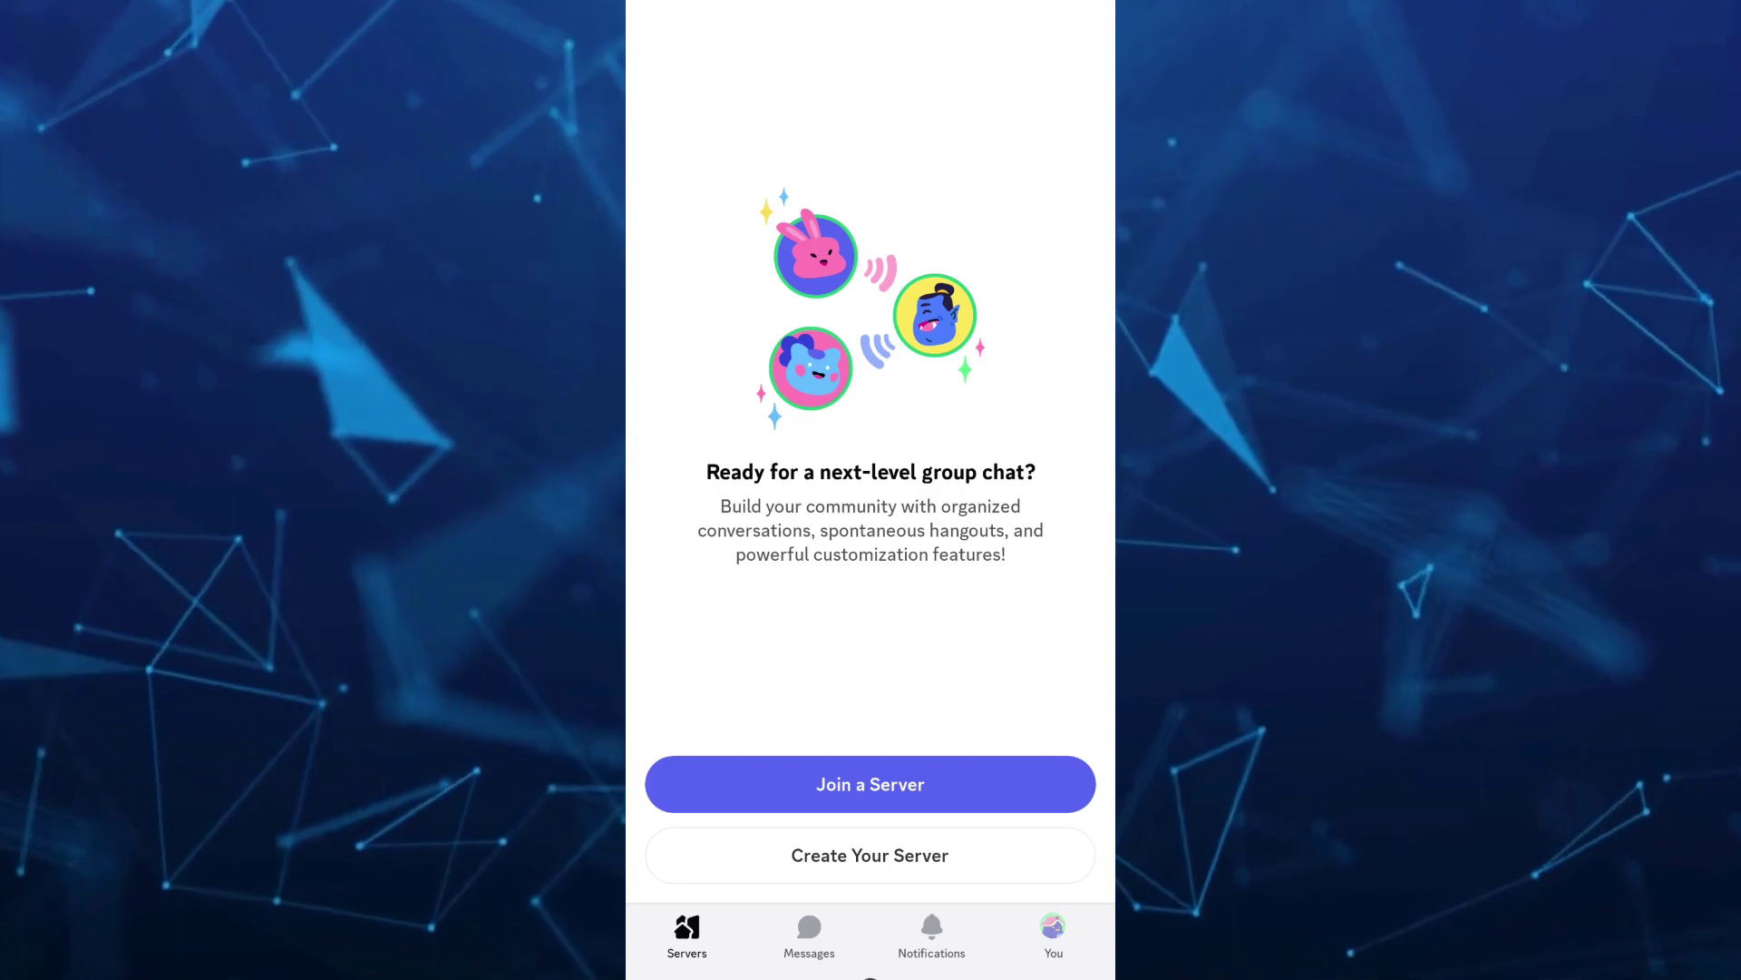